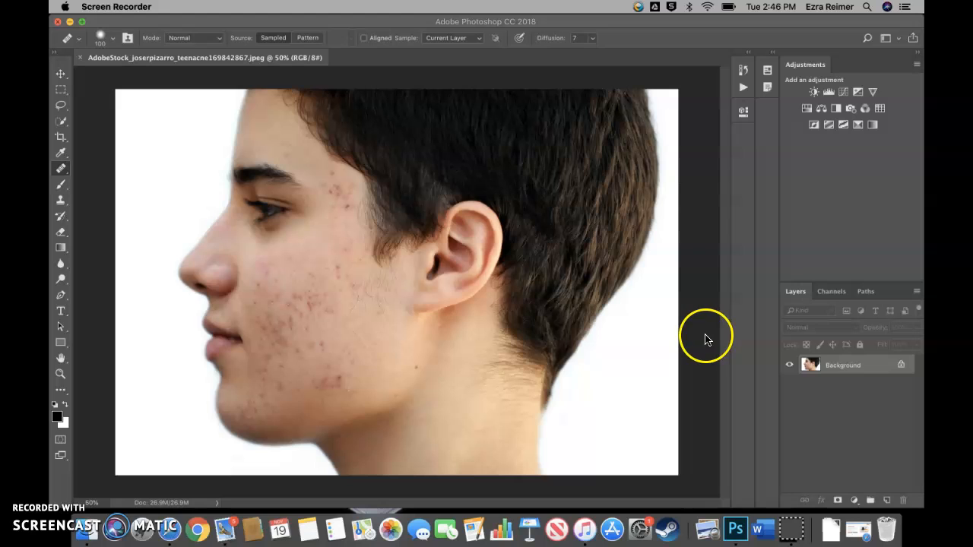
left_click(851, 365)
right_click(842, 371)
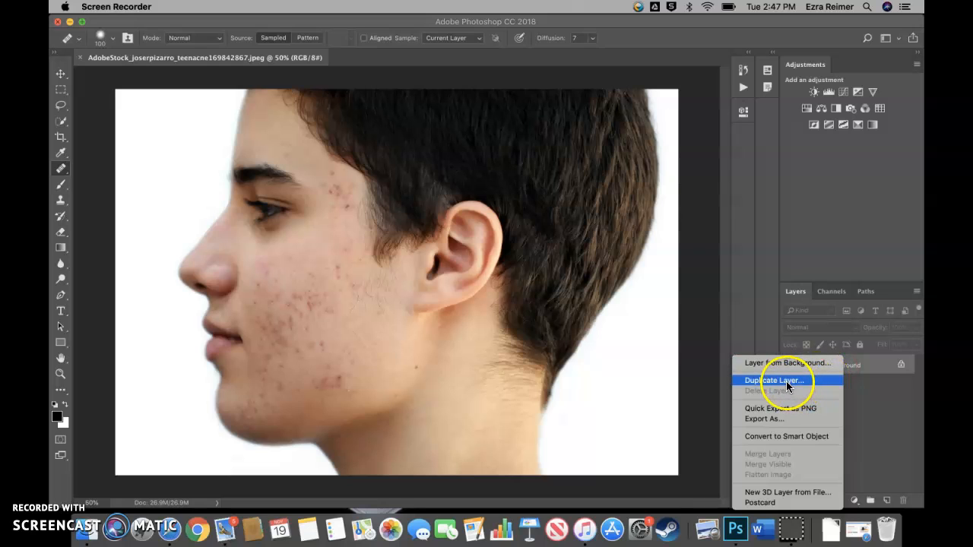
left_click(904, 386)
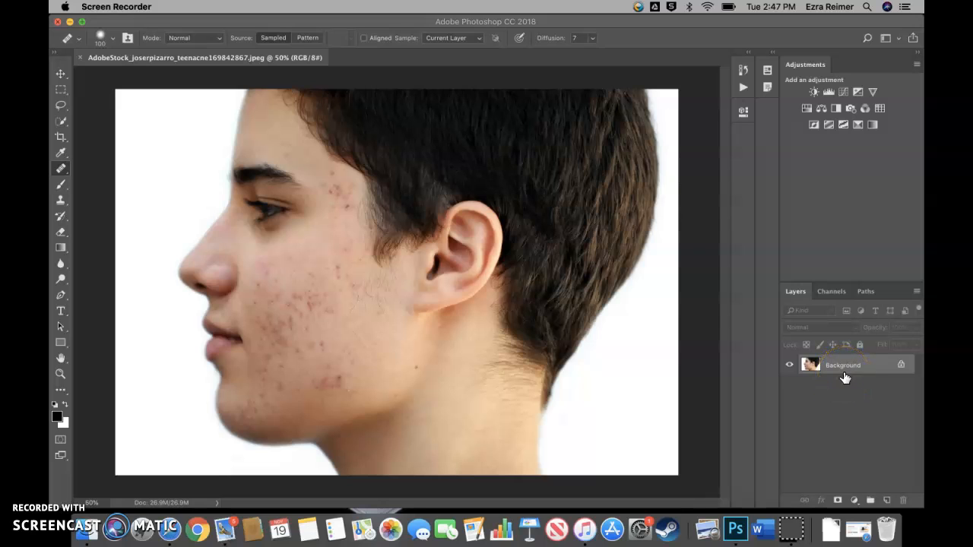
left_click_drag(844, 372, 886, 500)
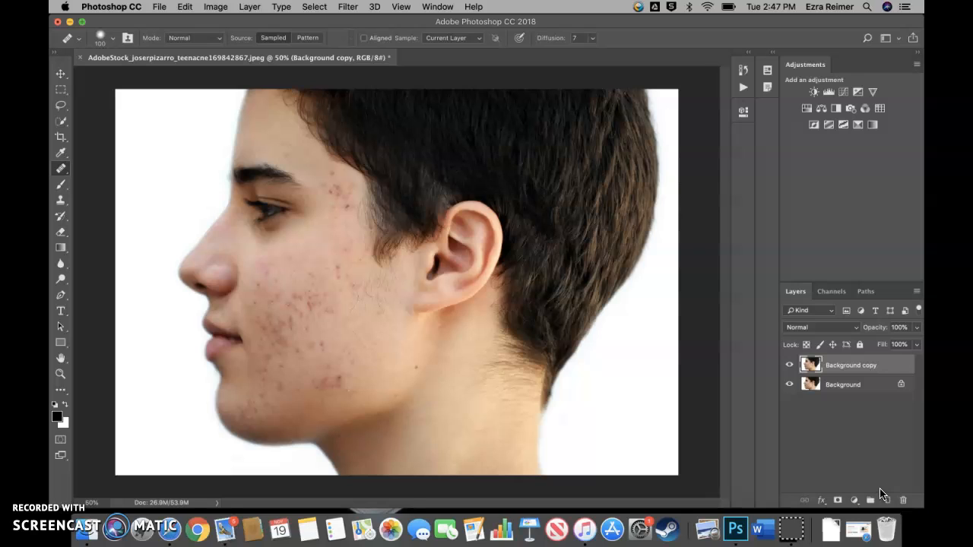
left_click(831, 402)
key("super+z")
- Duplicate the Background layer within the same document and name the copy "working layer"
left_click(832, 366)
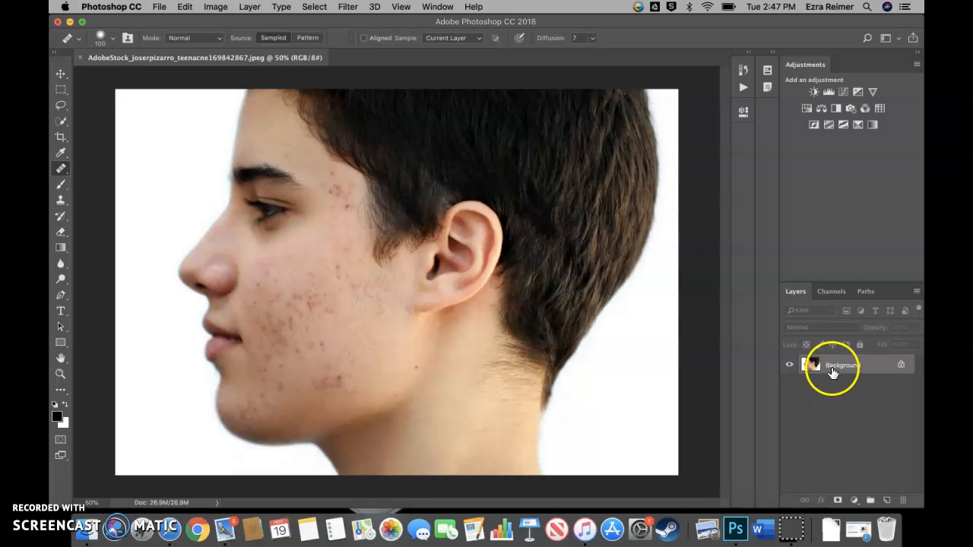
right_click(834, 368)
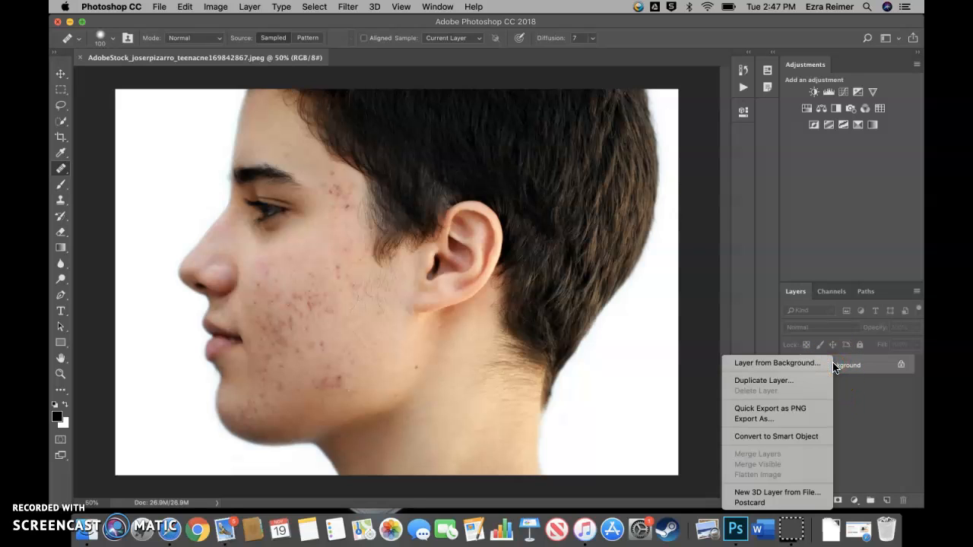
left_click(796, 379)
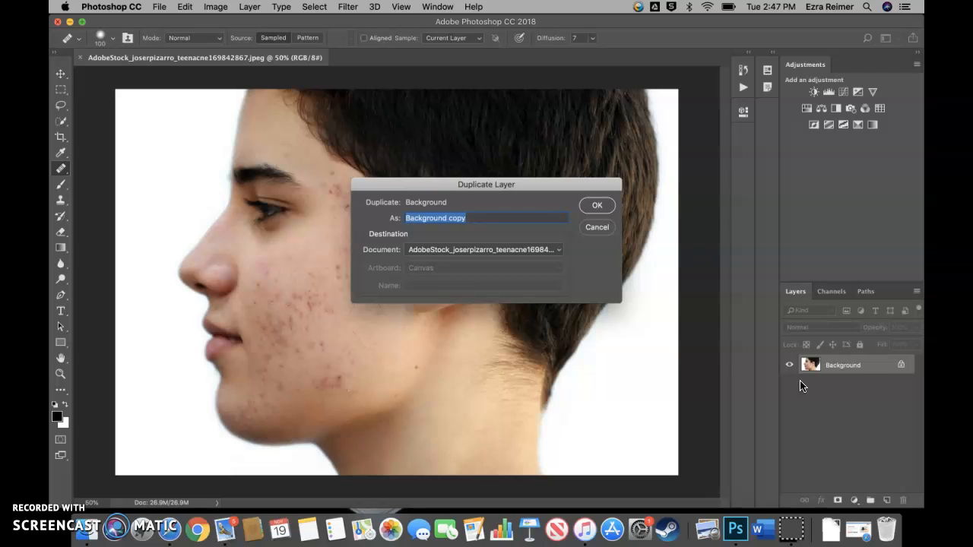
type("w")
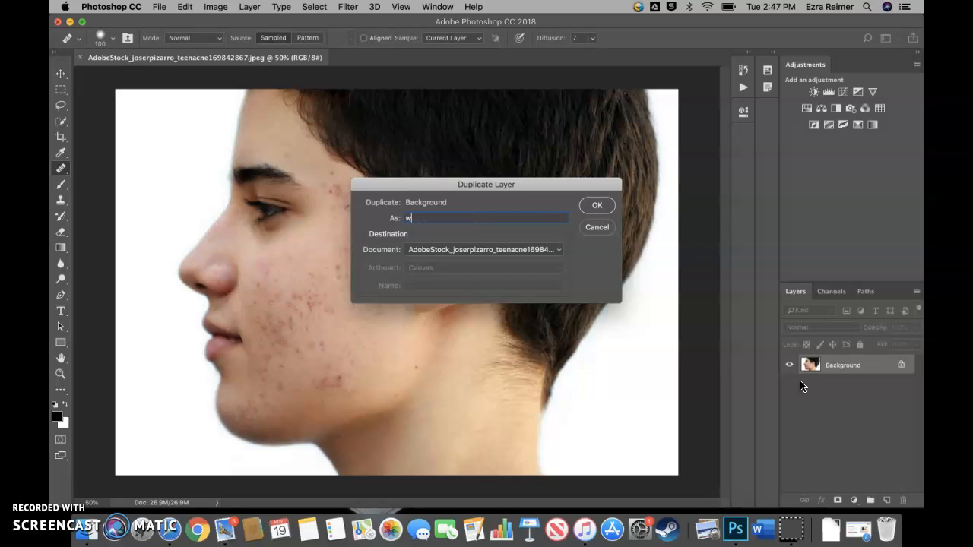
type("orking layer")
mouse_move(799, 384)
left_mouse_down()
mouse_move(819, 368)
mouse_move(690, 339)
left_mouse_up()
left_click(598, 205)
left_click(597, 205)
left_click(777, 372)
left_click(848, 367)
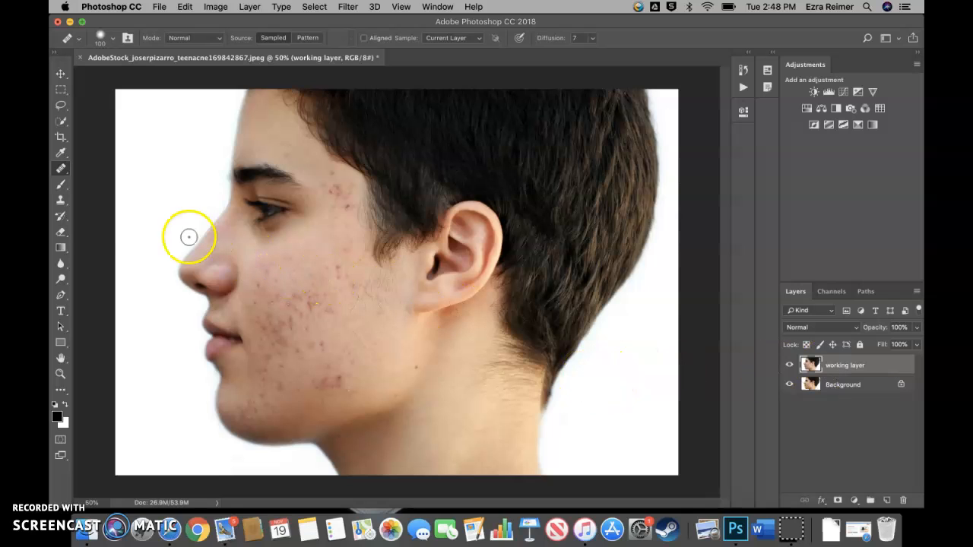
- Activate the Healing Brush tool for retouching the working layer
left_click(63, 173)
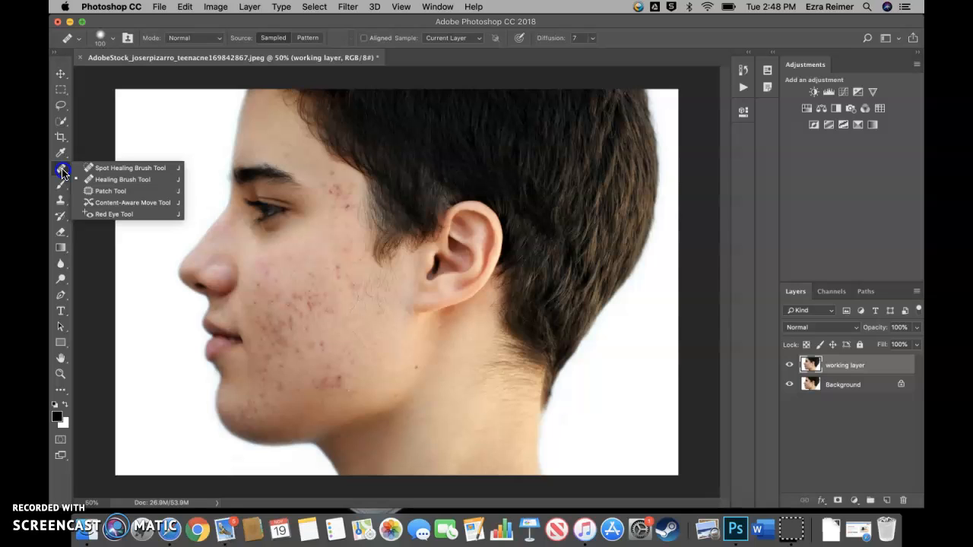
left_click(98, 168)
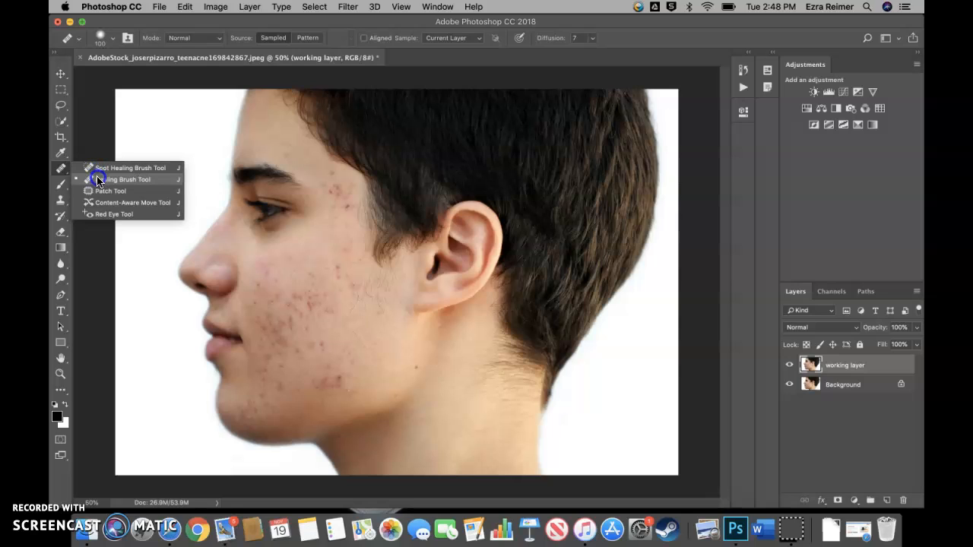
left_click(97, 180)
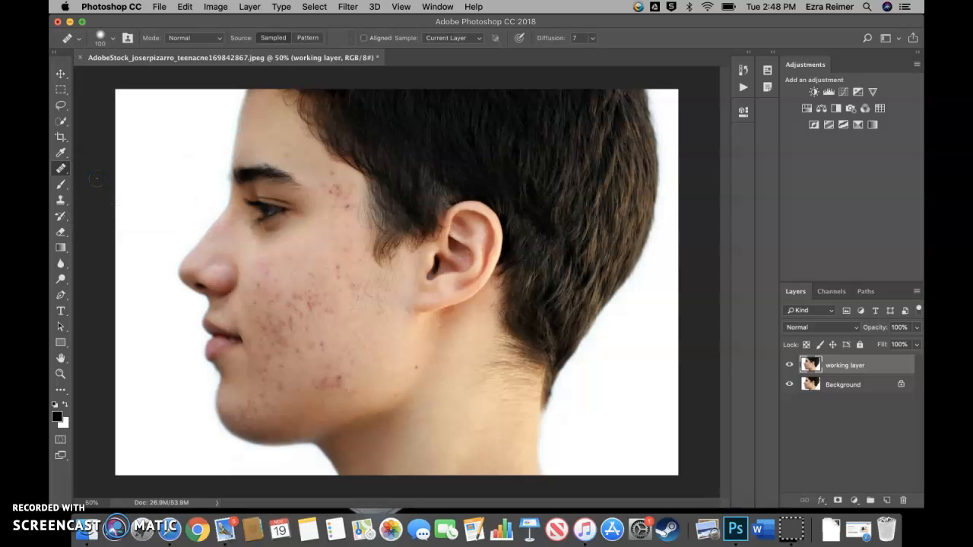
- Set the Healing Brush size to 70 for the blemishes on the temple, viewed at 200%
left_click(305, 223, "alt")
left_click(300, 220)
left_click_drag(314, 208, 328, 203)
left_click(336, 193)
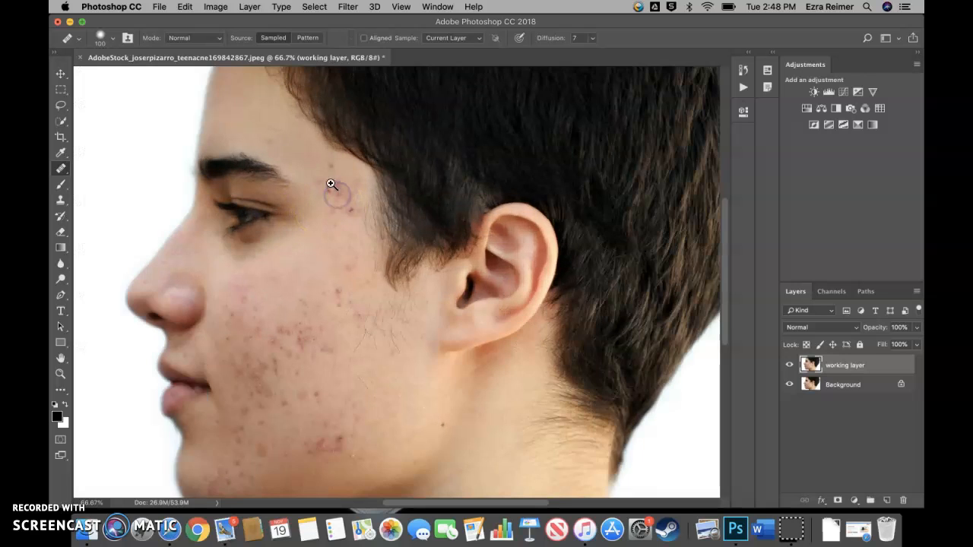
left_click(334, 187)
left_click(342, 190)
mouse_move(282, 152)
left_mouse_down()
mouse_move(315, 176)
mouse_move(356, 231)
mouse_move(263, 152)
left_mouse_up()
left_click_drag(302, 219, 383, 325)
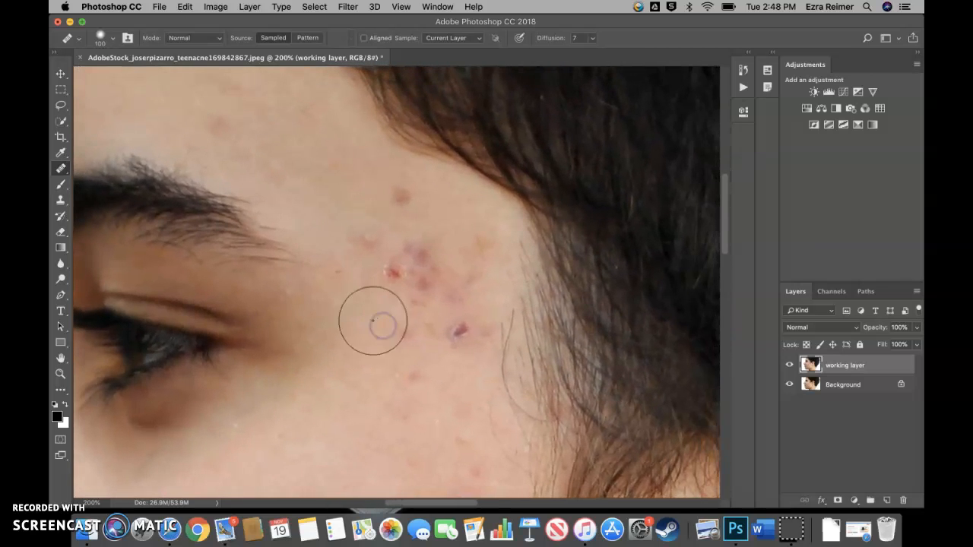
left_click(325, 185)
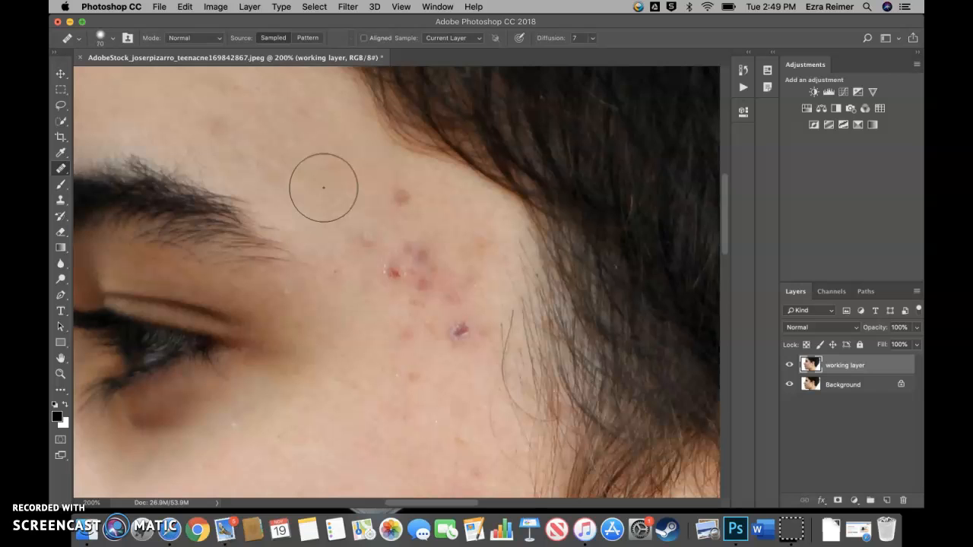
key("bracketleft")
left_click(336, 197)
left_click(113, 39)
left_click_drag(122, 90, 113, 97)
- Heal the topmost blemish on the temple near the hairline, using clear forehead skin as the source
left_click(294, 166)
left_click_drag(293, 166, 343, 202)
left_click(351, 200)
left_click(576, 191)
mouse_move(334, 180)
left_mouse_down()
mouse_move(312, 150)
mouse_move(307, 181)
mouse_move(342, 197)
left_mouse_up()
left_click(342, 197)
mouse_move(349, 197)
left_mouse_down()
mouse_move(400, 197)
mouse_move(369, 187)
mouse_move(384, 185)
mouse_move(411, 190)
mouse_move(399, 206)
mouse_move(405, 193)
mouse_move(393, 186)
mouse_move(400, 197)
left_mouse_up()
- Heal the faint spots beside the outer end of the eyebrow and just below the temple's red cluster
mouse_move(322, 216)
left_mouse_down()
mouse_move(373, 230)
mouse_move(374, 241)
left_mouse_up()
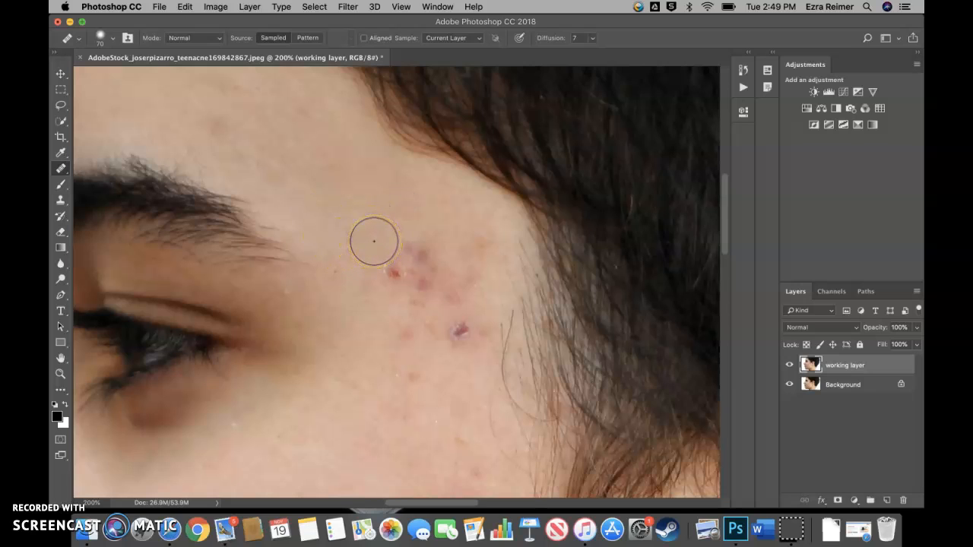
left_click(357, 197)
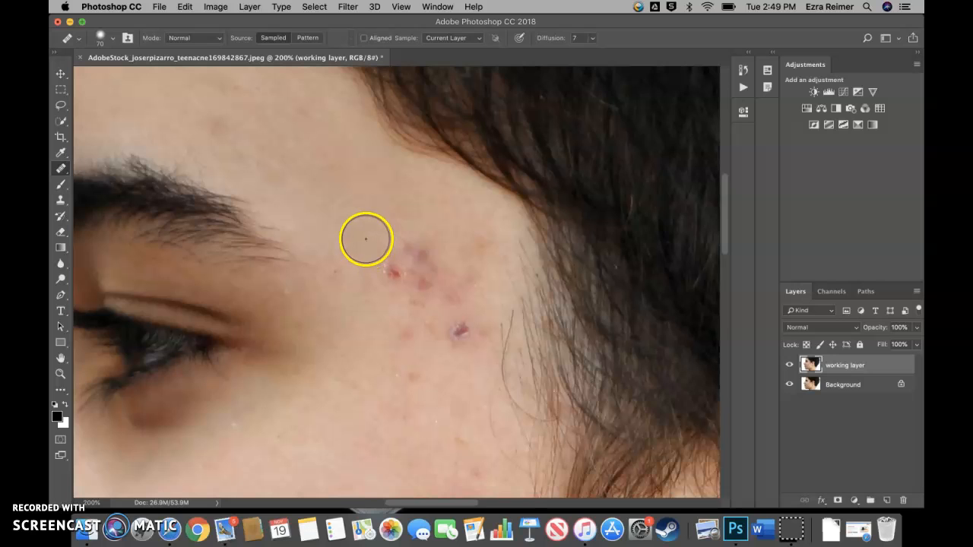
left_click(367, 239, "alt")
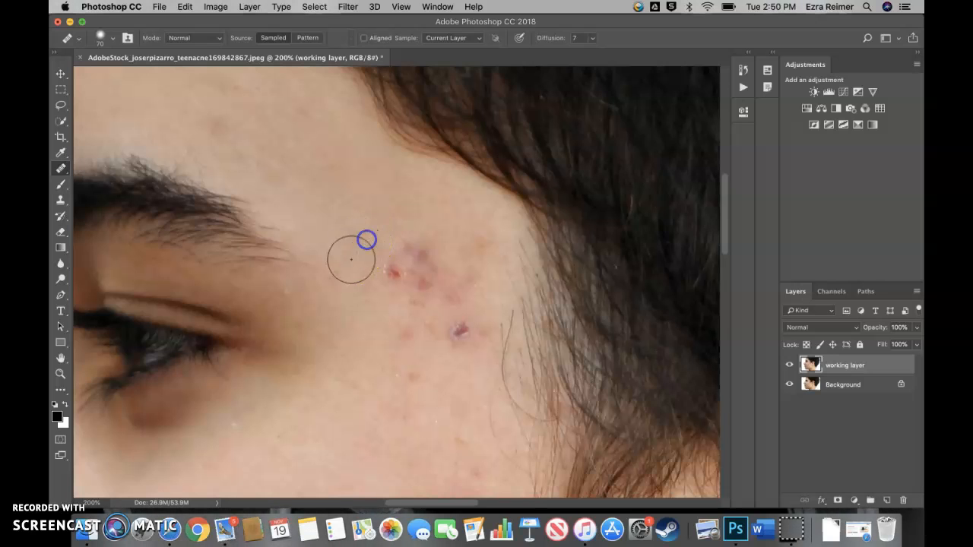
left_click(338, 273)
left_click(401, 333)
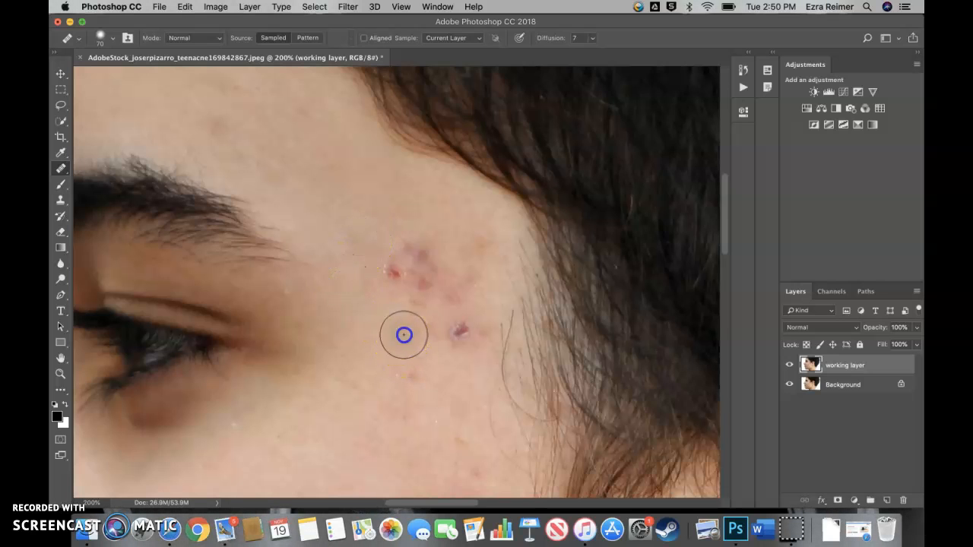
- Heal the bright red spot and the surrounding cluster of blemishes in the middle of the temple
left_click(391, 273)
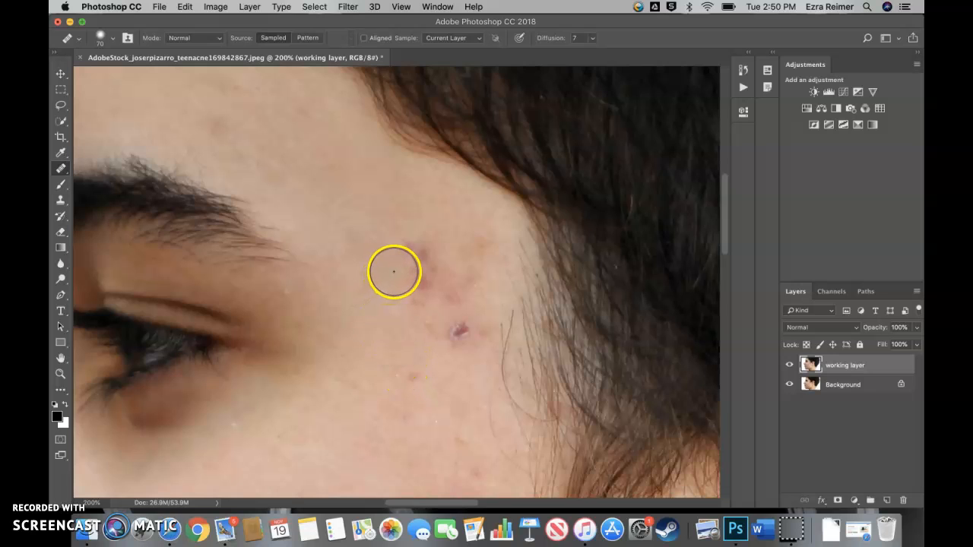
left_click(408, 247)
left_click(425, 260)
left_click(401, 260)
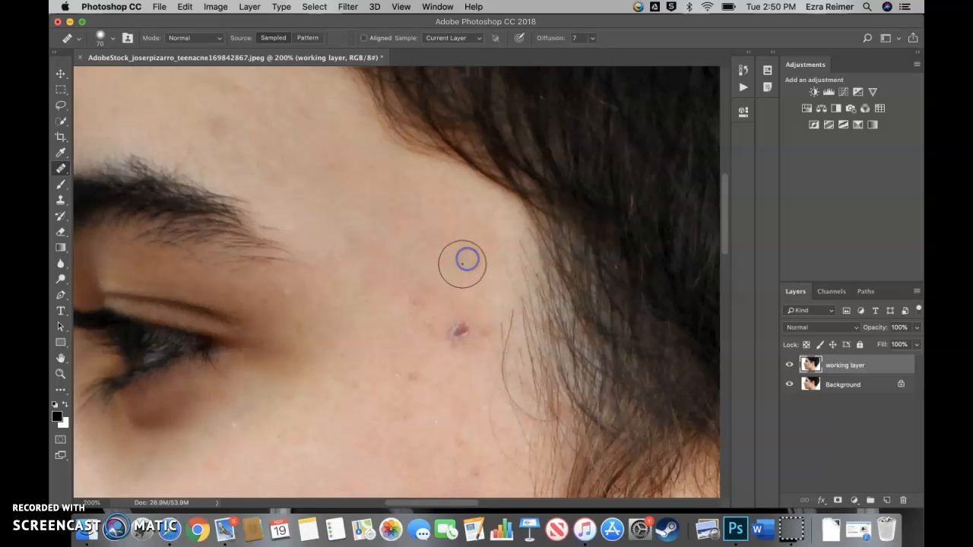
- Heal the dark blemish near the sideburn hair and the small spots below it
left_click(433, 326)
left_click_drag(482, 290, 480, 319)
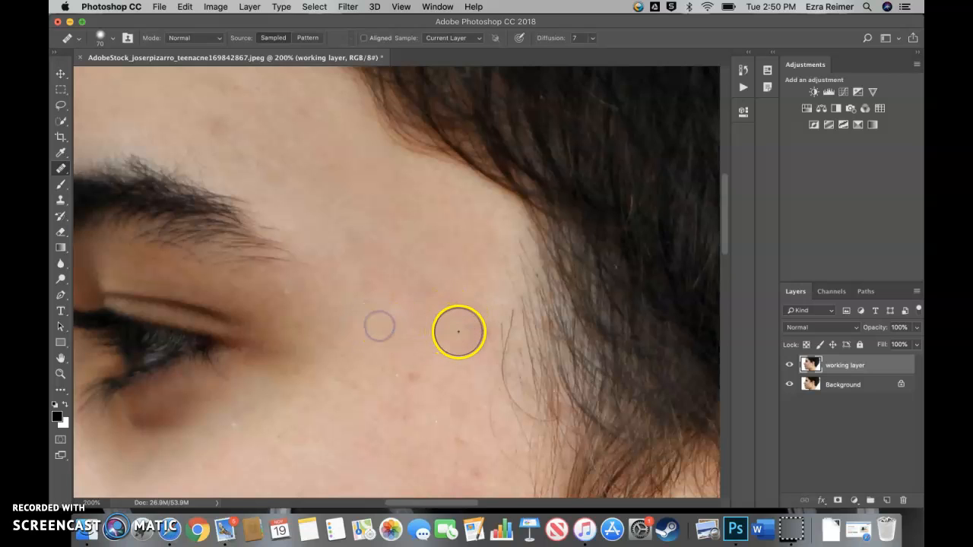
left_click(460, 330)
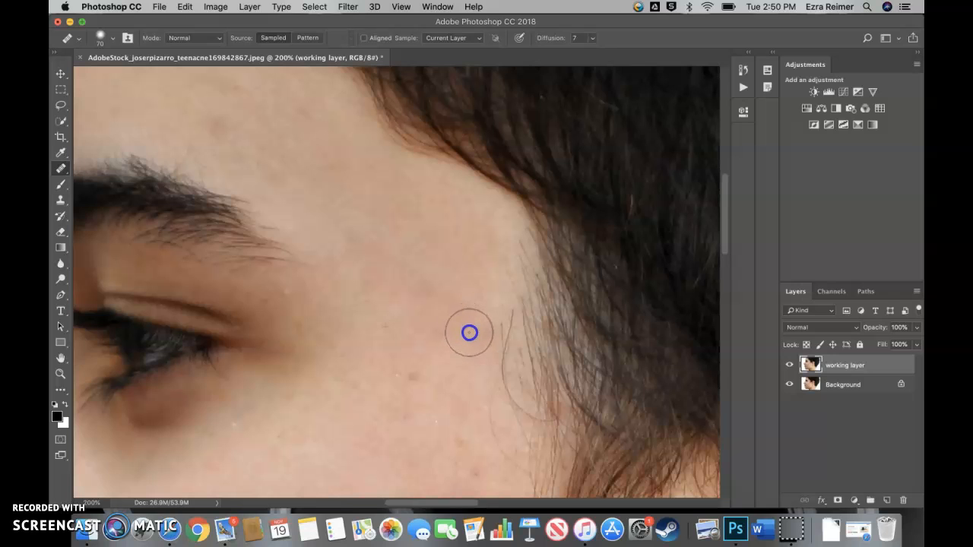
left_click(413, 376)
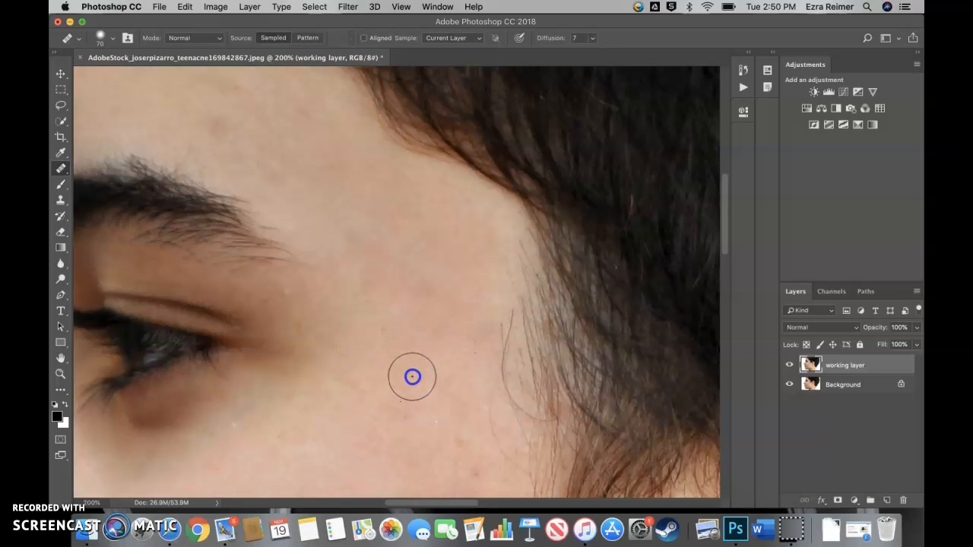
left_click(400, 414)
- Heal the faint blemishes across the forehead above the eyebrow, sampling nearby clear skin
left_click_drag(370, 221, 478, 342)
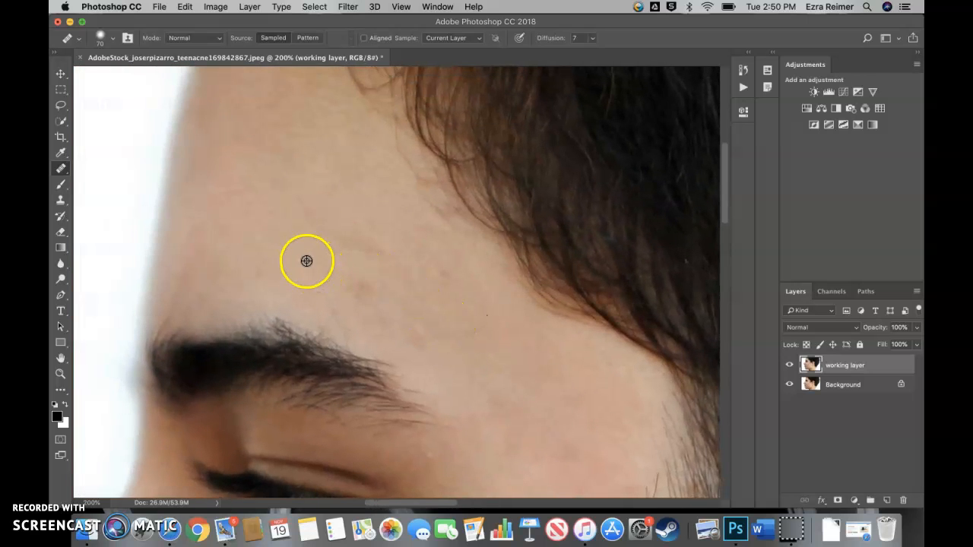
left_click(368, 282)
left_click(376, 249)
left_click(410, 279)
left_click(419, 324)
left_click(393, 263)
left_click(314, 213)
left_click(371, 260)
left_click(433, 265)
left_click(424, 241)
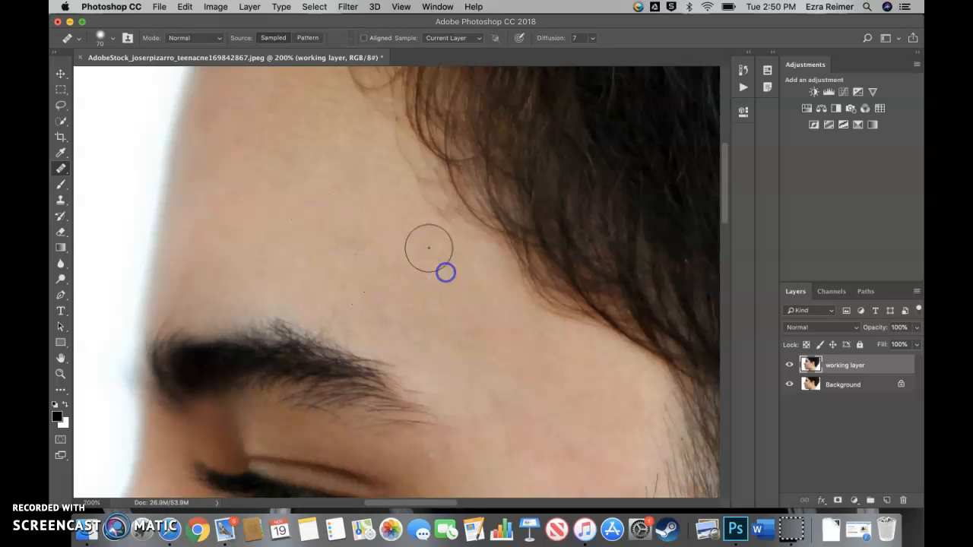
left_click(442, 284)
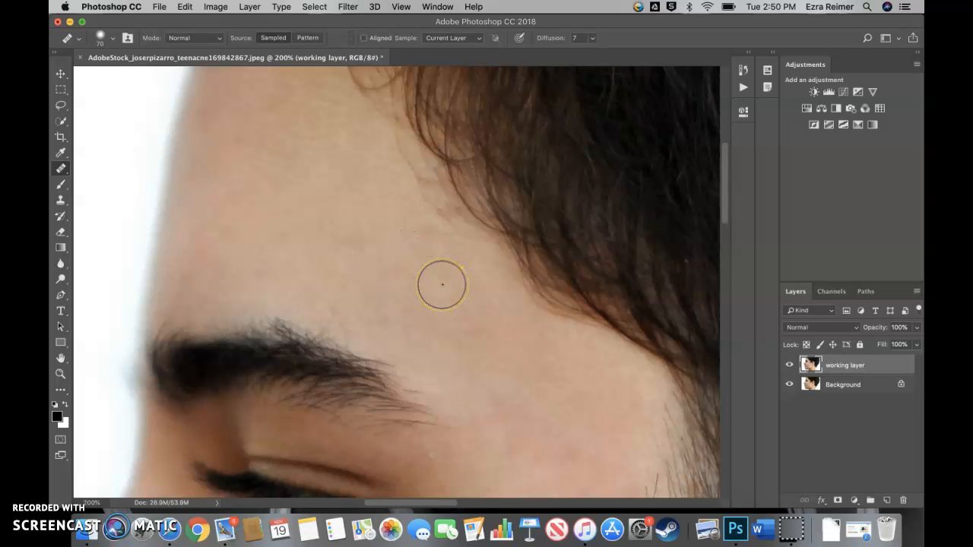
left_click(447, 279)
left_click(460, 291)
- Heal the red spots on the upper cheek below the outer eye corner, sampling clear skin nearby
mouse_move(461, 291)
left_mouse_down()
mouse_move(433, 282)
mouse_move(425, 155)
left_mouse_up()
left_click_drag(433, 347, 430, 185)
mouse_move(447, 221)
left_mouse_down()
mouse_move(448, 234)
mouse_move(469, 233)
mouse_move(520, 263)
left_mouse_up()
left_click(572, 292)
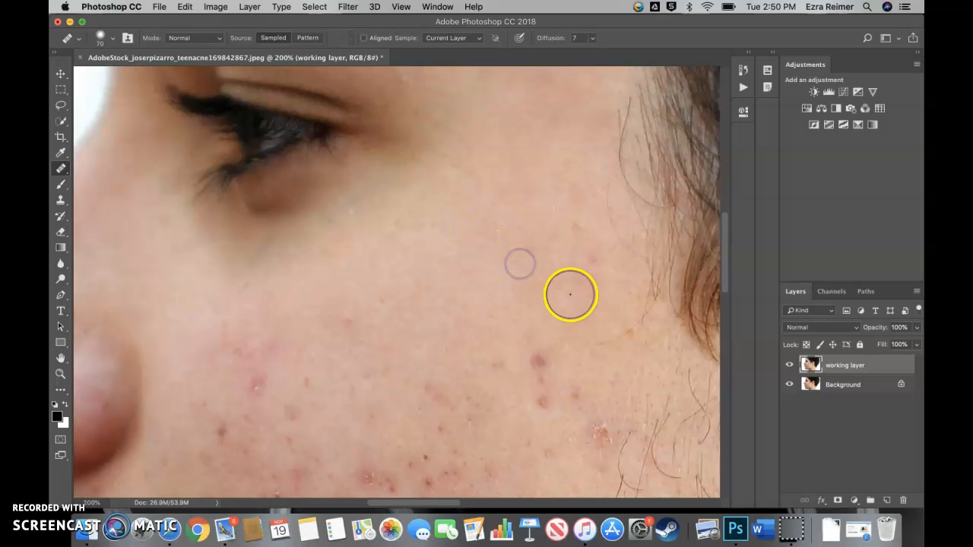
left_click(506, 298, "alt")
left_click(530, 352)
left_click(467, 334, "alt")
left_click(462, 325, "alt")
left_click(497, 368)
left_click(492, 316)
- Heal the small red spots across the middle of the cheek below the eye, resampling clear skin above them
left_click(415, 329, "alt")
left_click(427, 391)
left_click(449, 402)
left_click(475, 407)
left_click(389, 305, "alt")
left_click(346, 324)
left_click(400, 337)
left_click(385, 372)
left_click(351, 294, "alt")
left_click(376, 302)
left_click(382, 375)
- Heal the pink blemishes on the cheek beside the nose, using clear skin under the eye as the source
left_click_drag(384, 373, 519, 285)
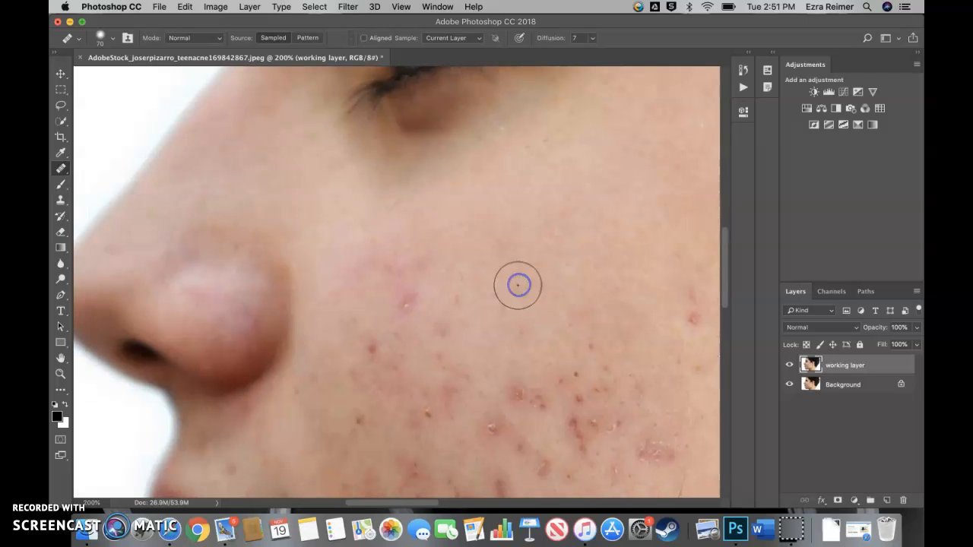
left_click(465, 231, "alt")
left_click(423, 262)
left_click(391, 256)
left_click(432, 247)
left_click(399, 301)
left_click(447, 271)
left_click(458, 304)
left_click(446, 333)
left_click(450, 280)
left_click(476, 330)
- Heal the reddish spots on the cheek next to the nostril, sampling the clear skin just above them
left_click(363, 314, "alt")
left_click(373, 347)
left_click(367, 304)
left_click(352, 319)
left_click(334, 338)
left_click(369, 358)
left_click(541, 362)
left_click(570, 346)
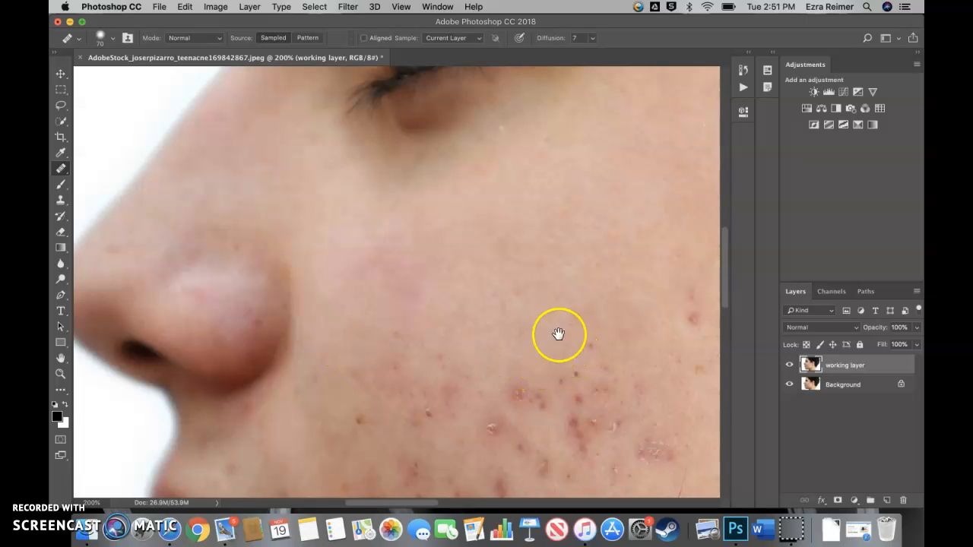
- Heal the red spots and the flaky patch on the cheek beside the sparse sideburn hairs
left_click_drag(558, 332, 400, 281)
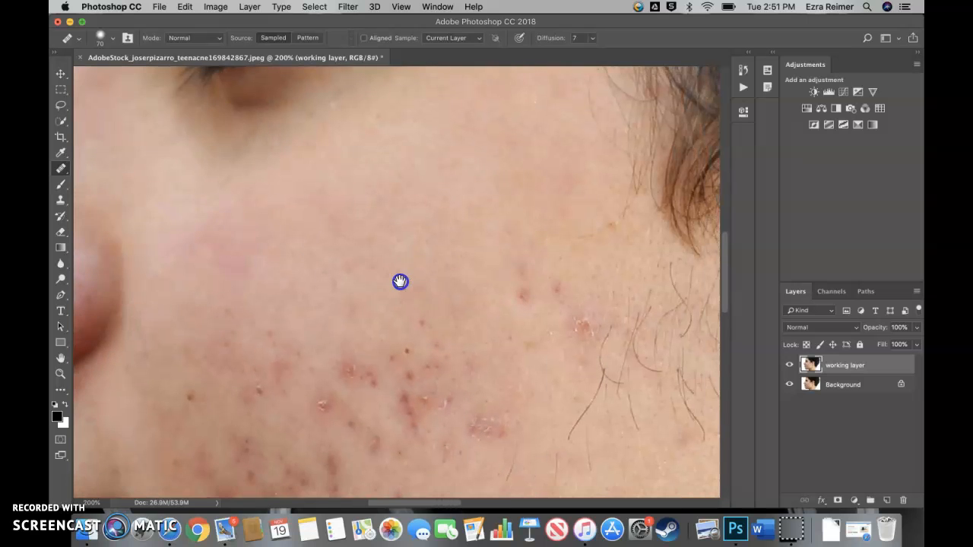
left_click(467, 259, "alt")
left_click(523, 297)
mouse_move(521, 284)
left_mouse_down()
mouse_move(551, 284)
mouse_move(576, 314)
mouse_move(571, 372)
left_mouse_up()
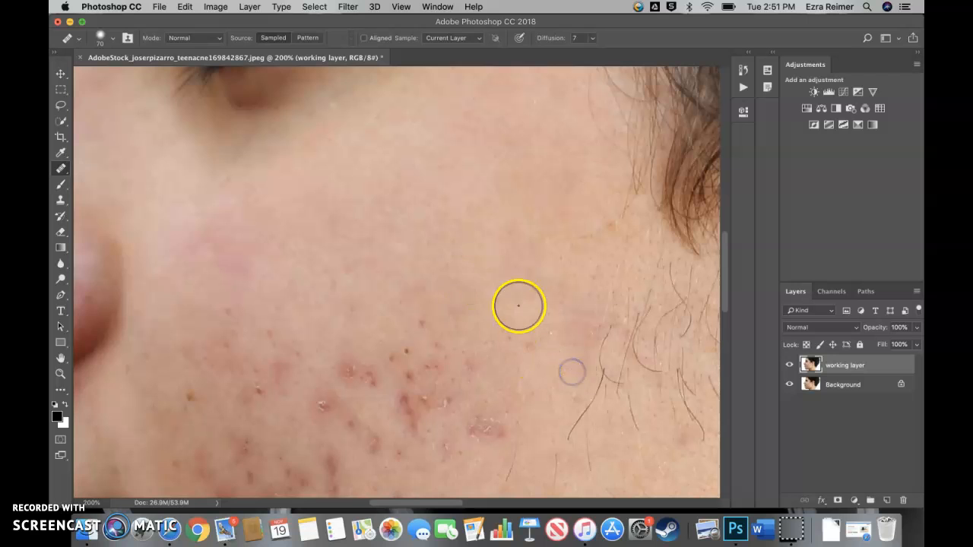
- Heal the blemishes along the upper edge of the cheek's acne cluster, sampling clear skin above it
left_click_drag(476, 301, 466, 210)
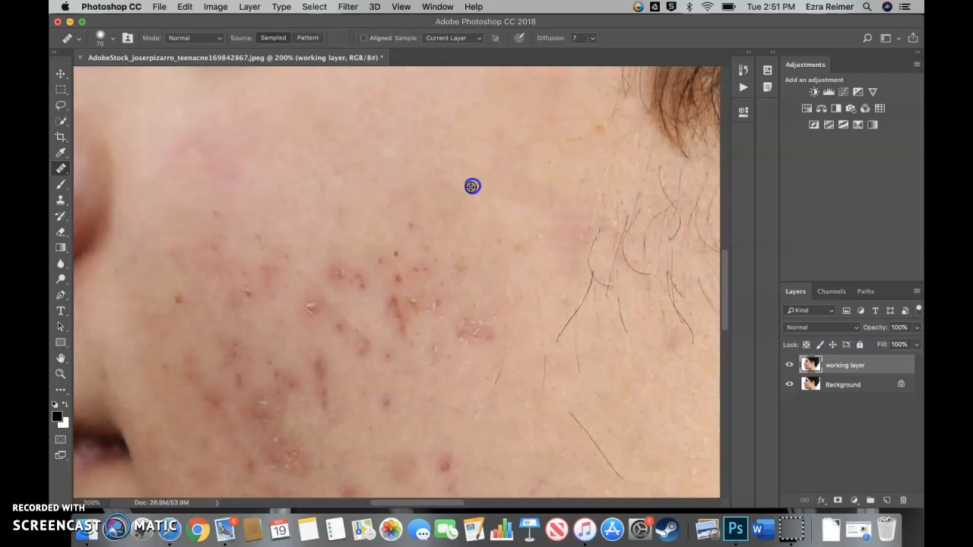
left_click(337, 187, "alt")
left_click_drag(329, 266, 337, 276)
left_click(359, 280)
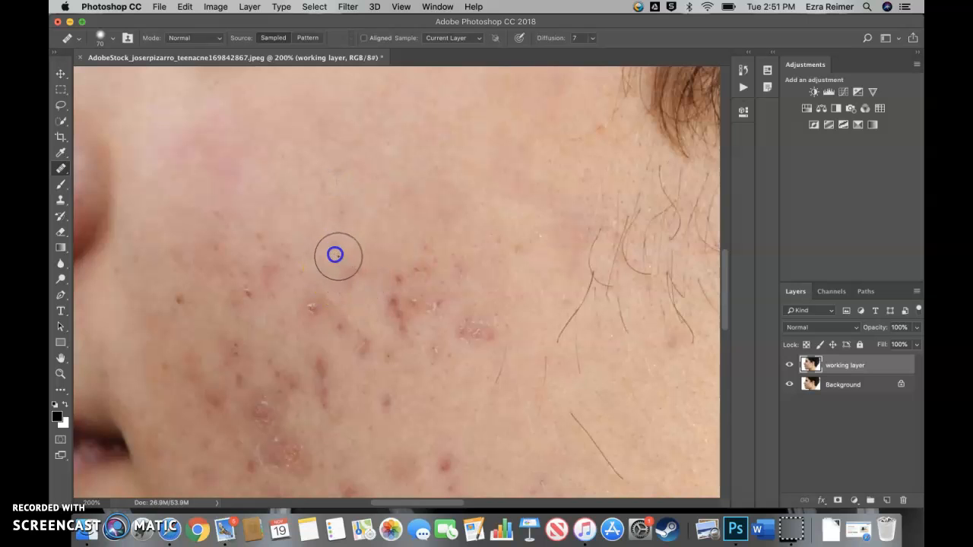
- Heal the remaining faint blemishes along the chin and the lower jawline
left_click(67, 488)
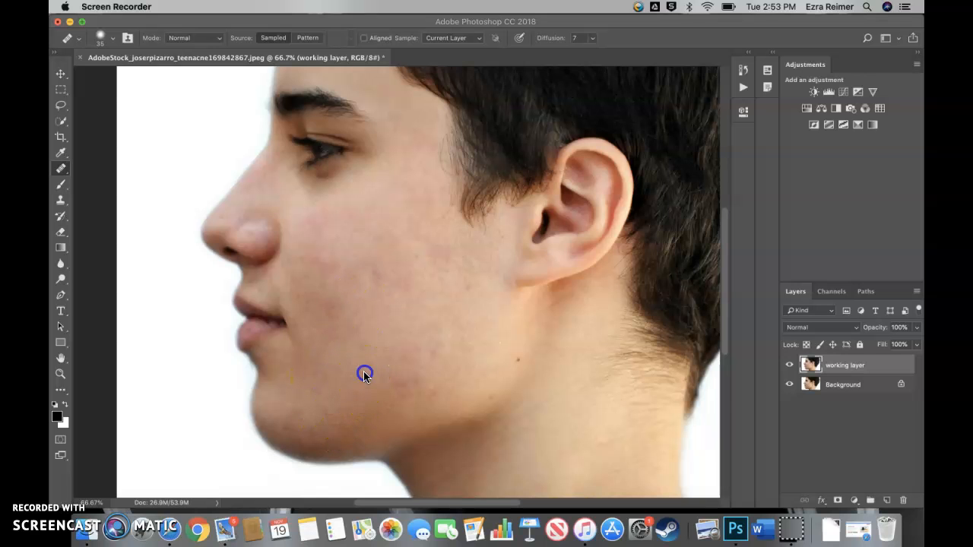
left_click(339, 376, "super")
left_click(347, 412, "super")
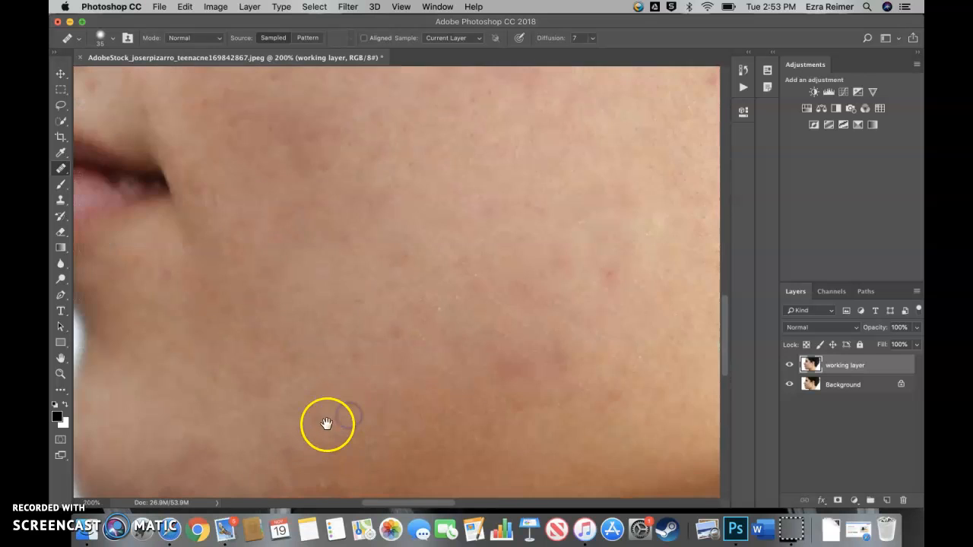
left_click_drag(326, 424, 367, 228)
left_click(248, 245)
left_click(278, 317)
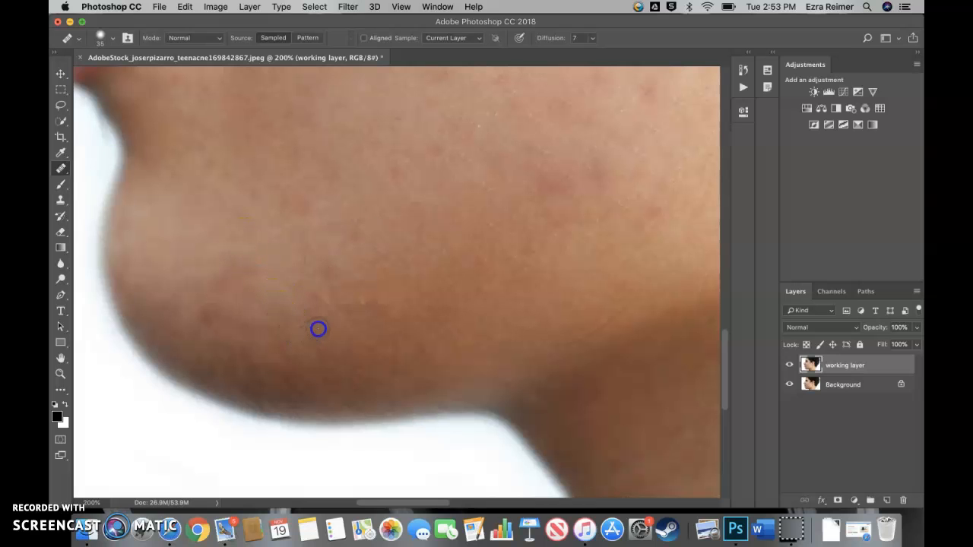
left_click(620, 281)
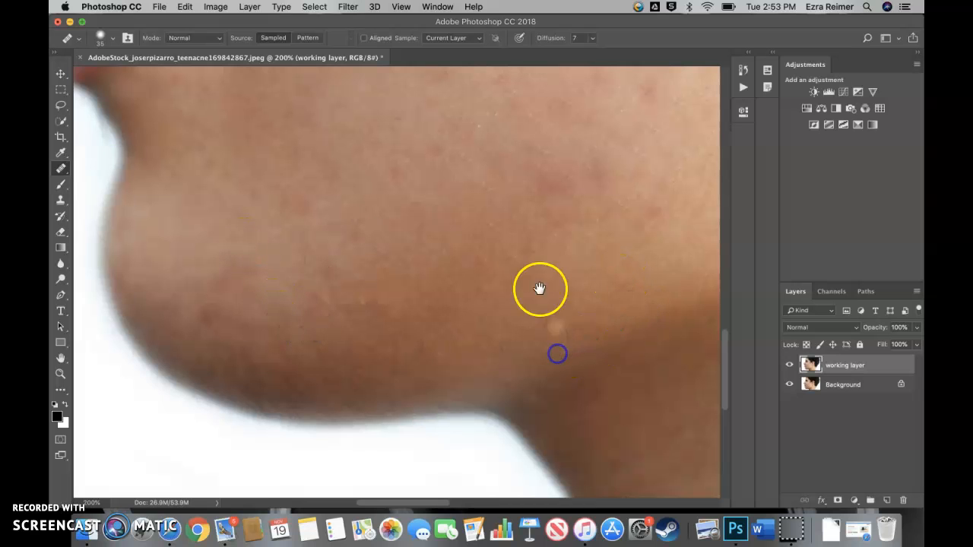
- Heal the leftover spots on the lower cheek beside the mouth corner, sampling nearby clear skin
scroll(525, 354, "up", 5)
left_click(432, 318)
left_click(479, 297)
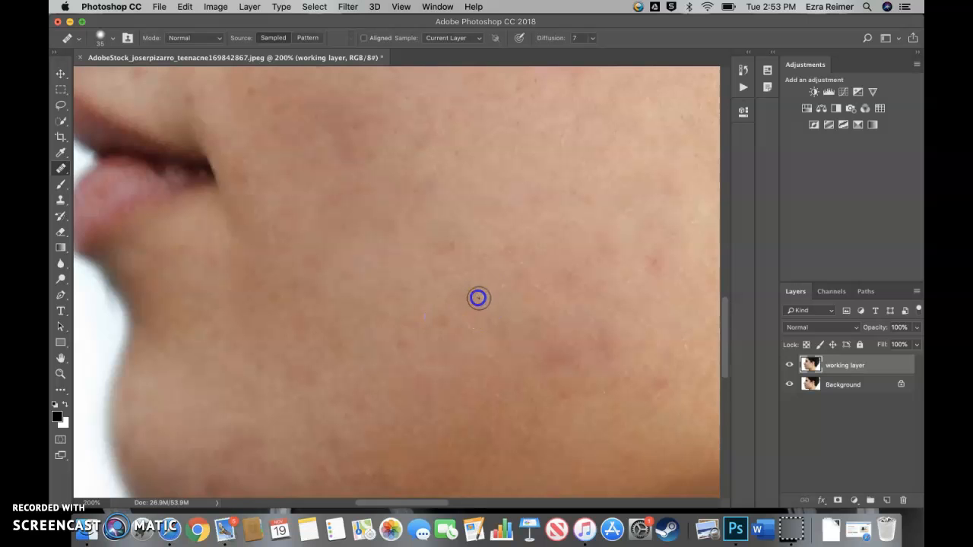
left_click(521, 263)
left_click(505, 245)
left_click(378, 306, "alt")
left_click(449, 248)
left_click(427, 256)
- Heal the small marks between the nostril and the mouth corner, sampling clear skin above the upper lip
left_click(427, 203, "alt")
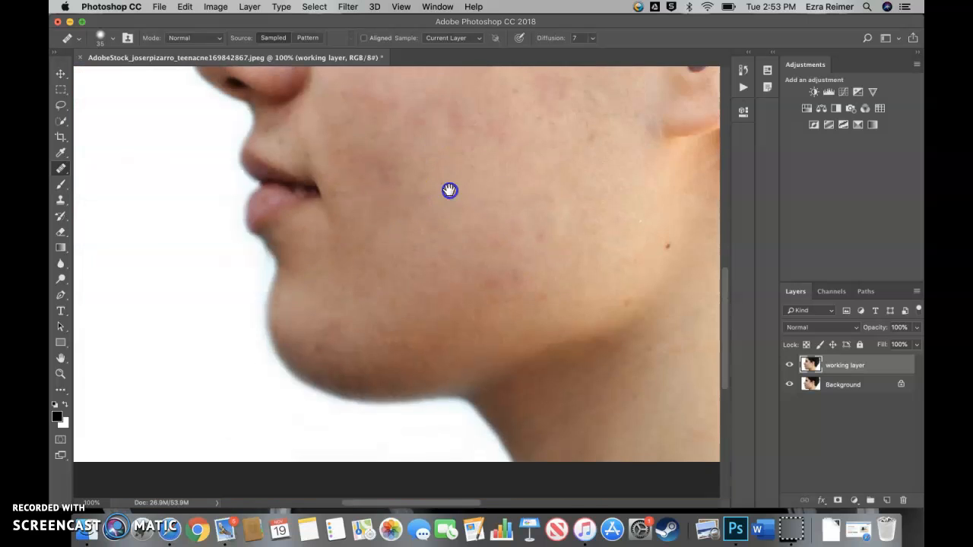
scroll(449, 191, "up", 5)
left_click(369, 282, "super")
left_click(299, 282, "alt")
left_click(321, 278)
left_click(336, 266)
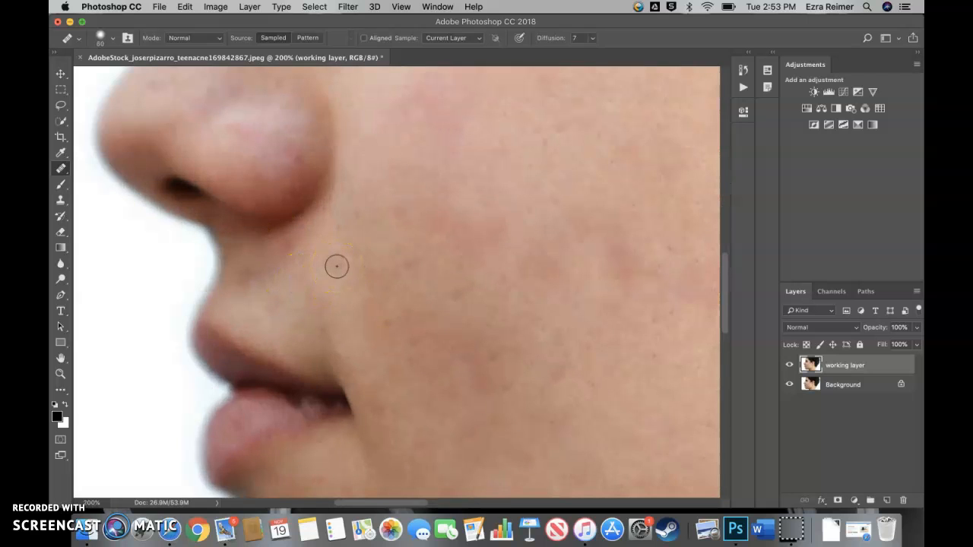
left_click(352, 282)
left_click(314, 297)
- Touch up the uneven skin on the side of the nose with the Healing Brush
scroll(487, 324, "up", 5)
left_click(486, 324)
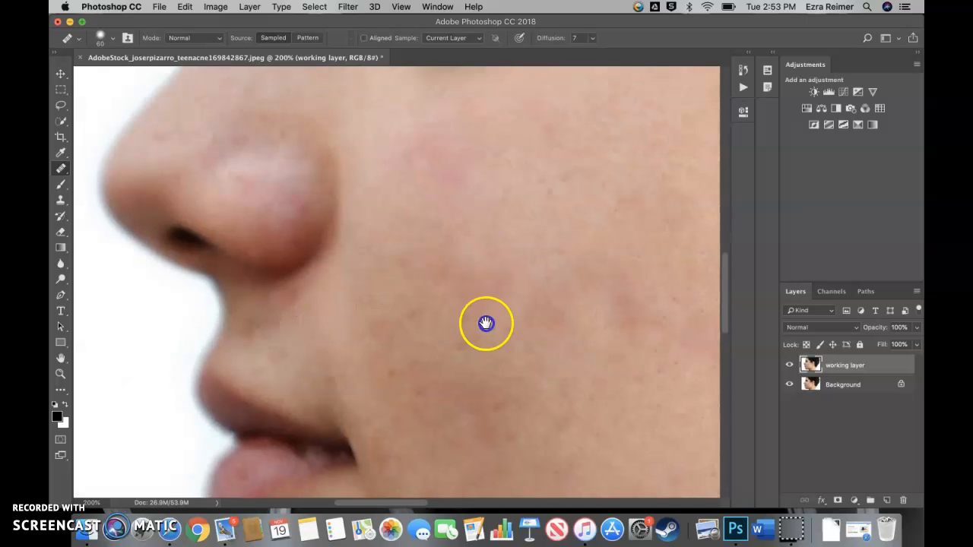
left_click(371, 284)
left_click(243, 265)
left_click(263, 258)
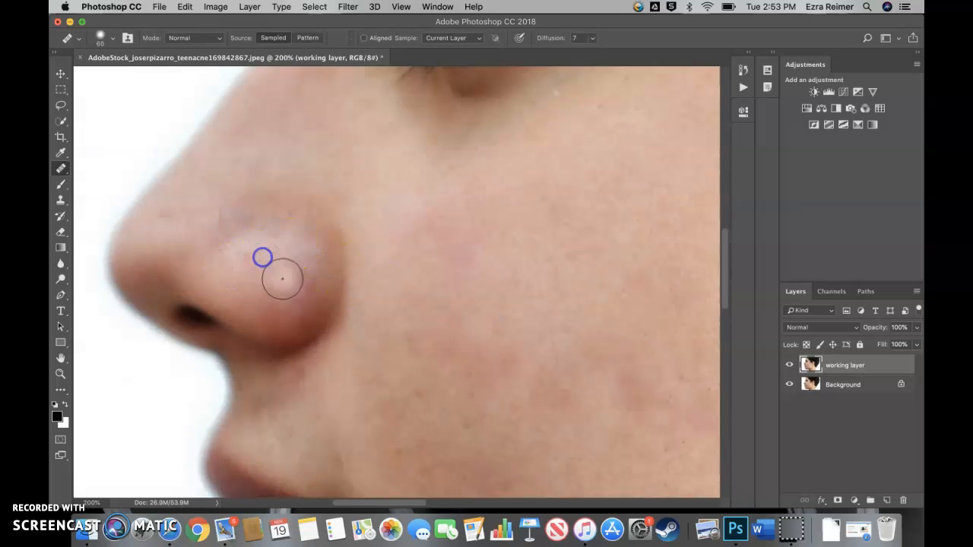
- Heal the remaining marks on the outer cheek below the sideburn
left_click_drag(506, 234, 454, 325)
left_click(580, 311, "alt")
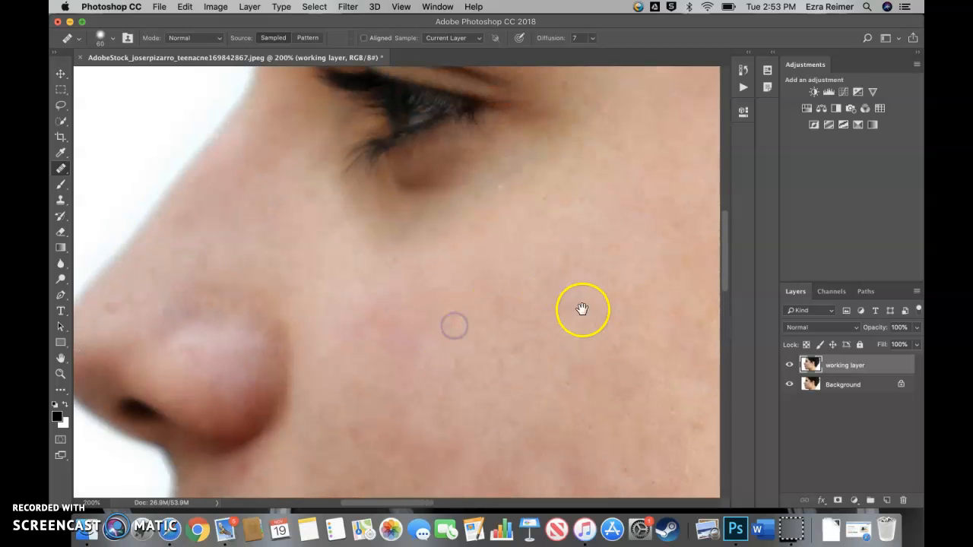
left_click(590, 341, "alt")
left_click_drag(590, 338, 471, 274)
left_click(543, 267, "super")
left_click(572, 357)
left_click(636, 246)
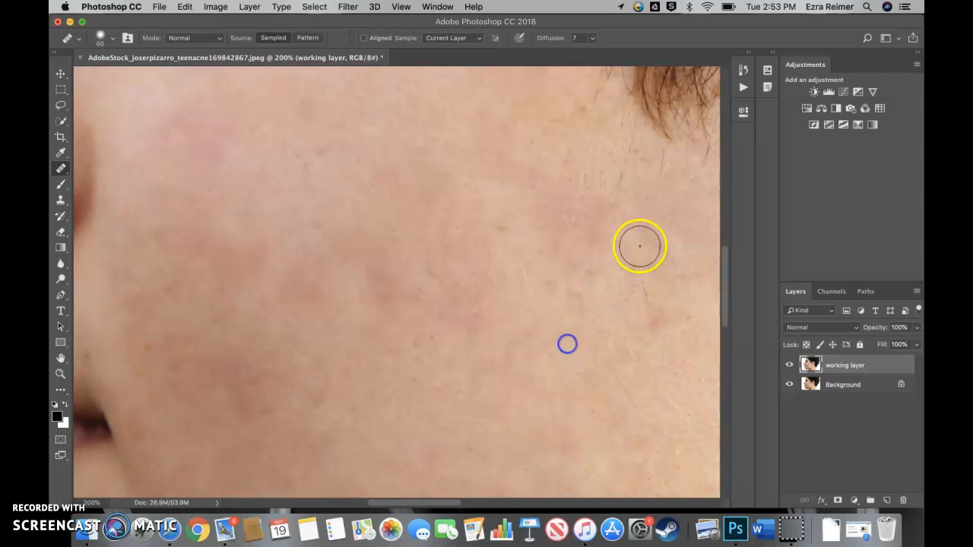
left_click(593, 309)
- Heal the leftover reddish spots across the middle of the cheek
left_click(482, 321)
left_click(449, 367)
left_click(419, 289)
left_click(395, 225)
left_click(364, 168)
- Duplicate the working layer and name the copy "colour"
left_click(517, 206)
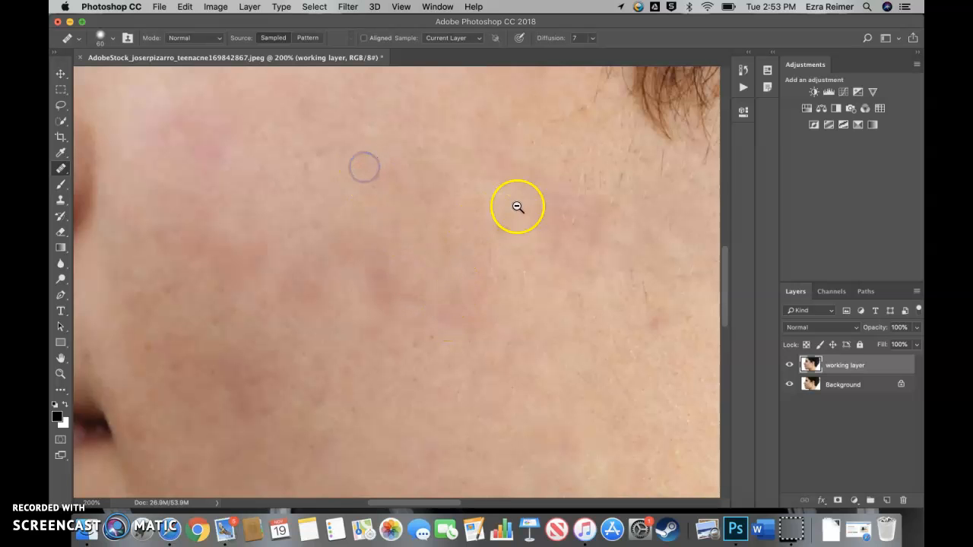
key("super+minus")
key("super+minus")
left_click(458, 212)
mouse_move(458, 212)
left_mouse_down()
mouse_move(373, 314)
mouse_move(393, 276)
left_mouse_up()
left_click(386, 287, "alt")
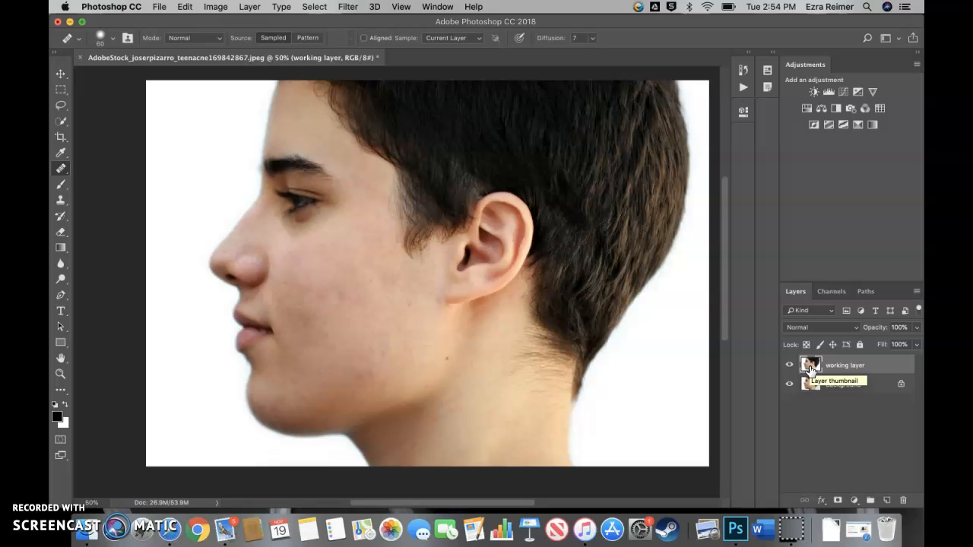
left_click_drag(810, 370, 835, 368)
right_click(836, 368)
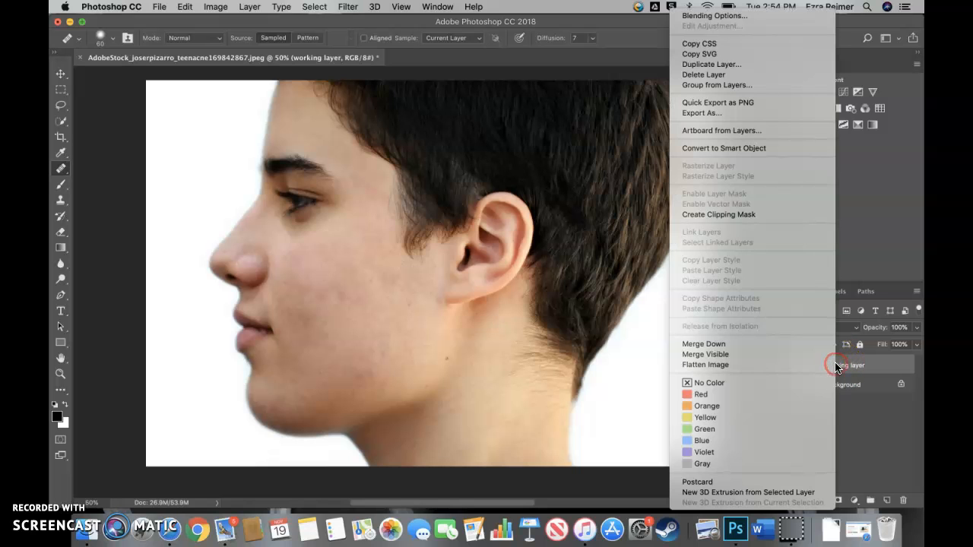
left_click(711, 65)
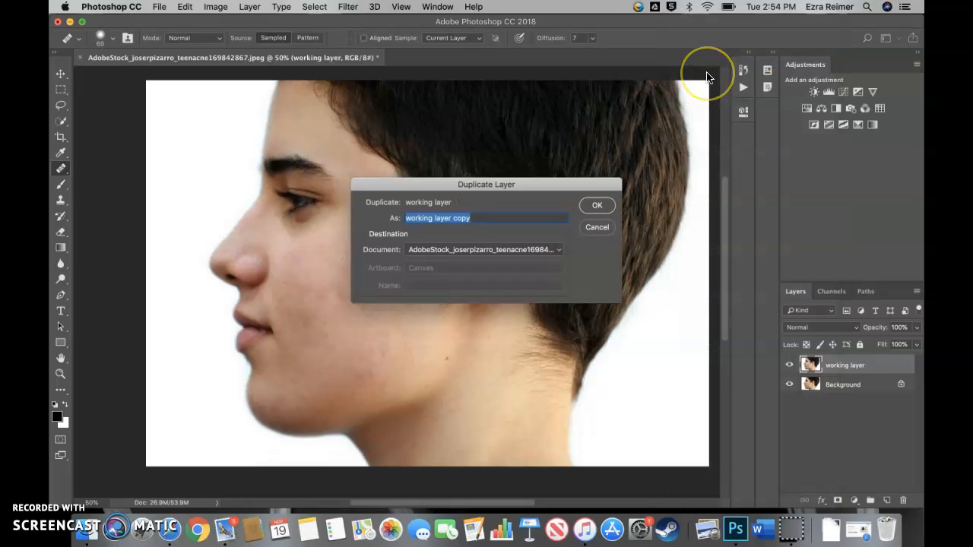
type("colour")
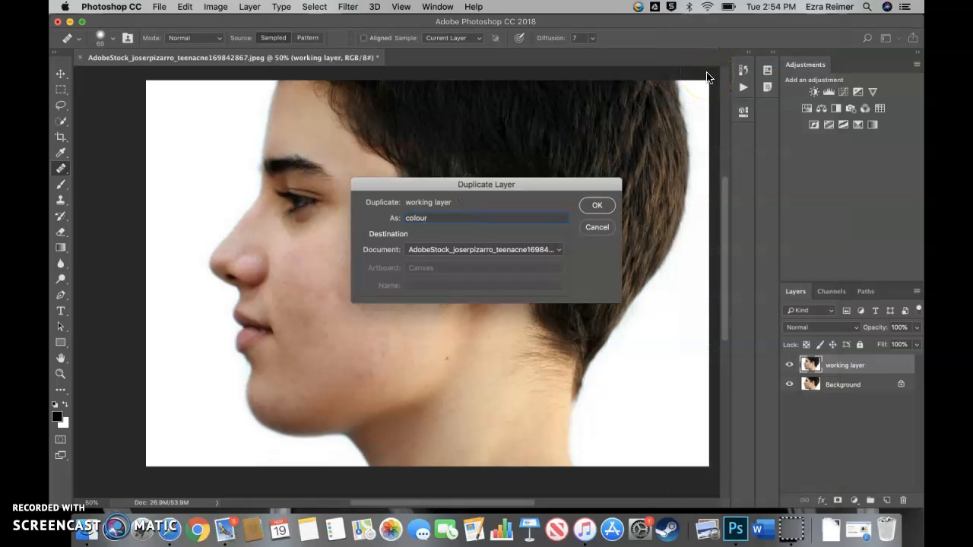
left_click(598, 206)
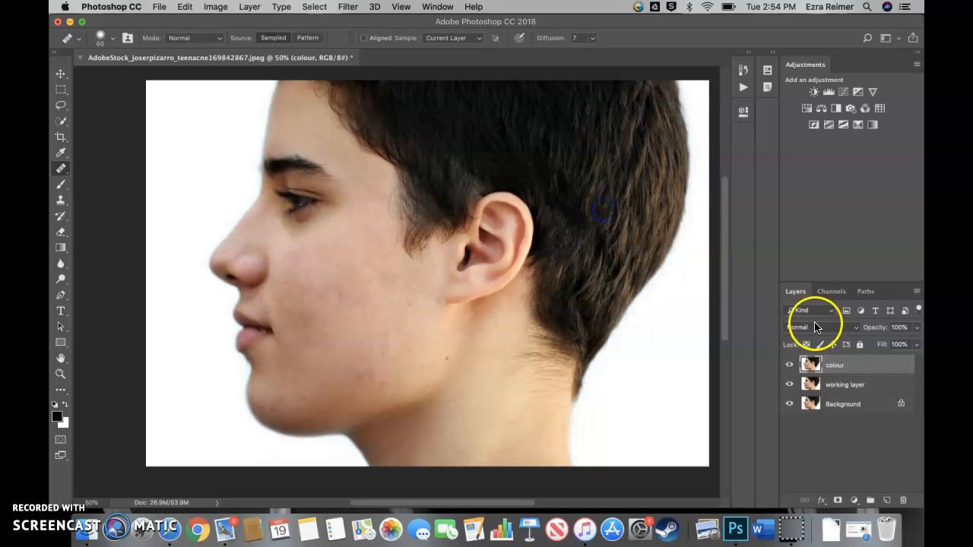
- Duplicate the colour layer and name the copy "texture"
right_click(848, 365)
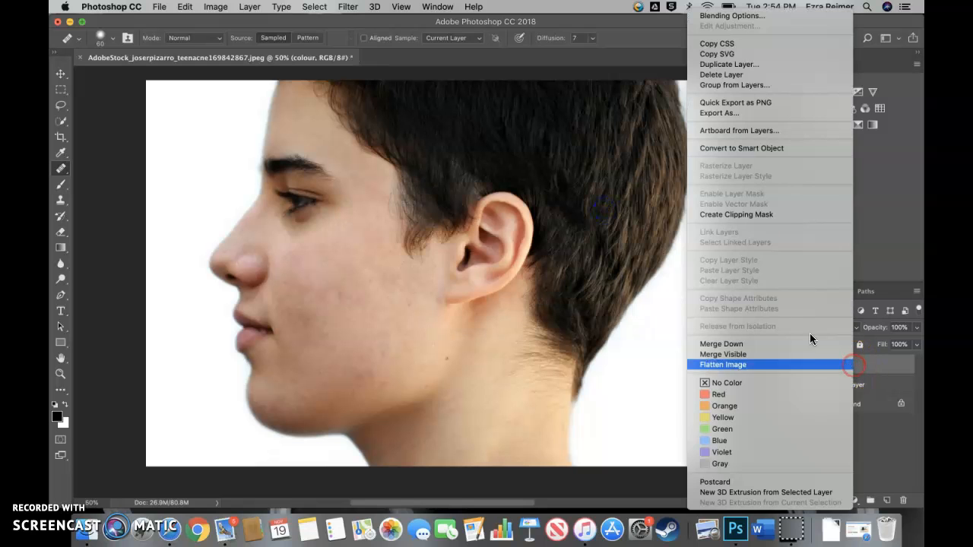
left_click(747, 67)
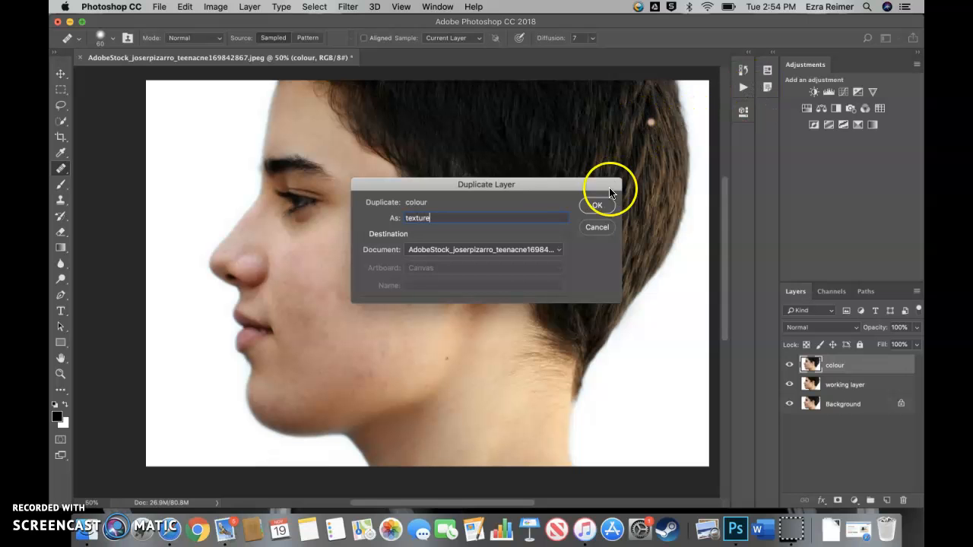
left_click(598, 205)
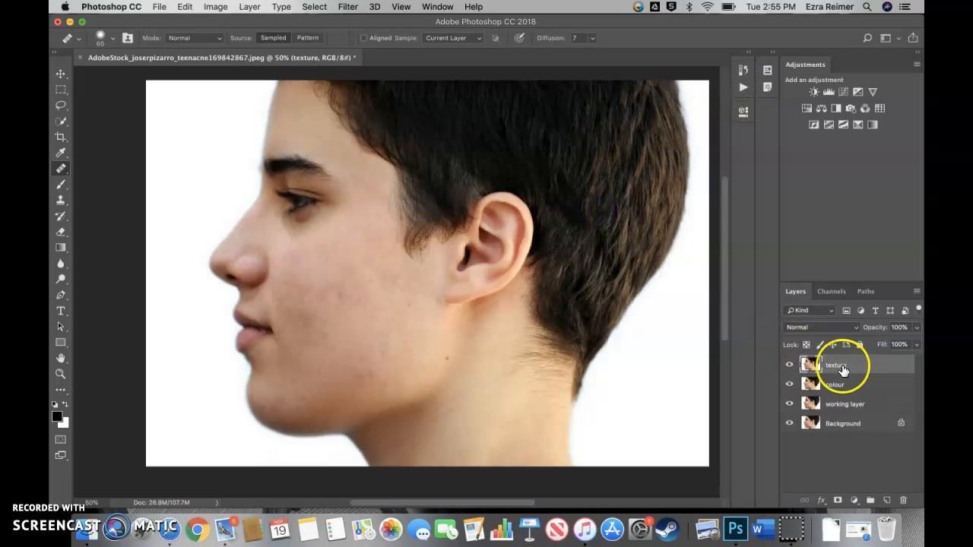
- Make the colour layer active and hide the texture layer above it
left_click(862, 410)
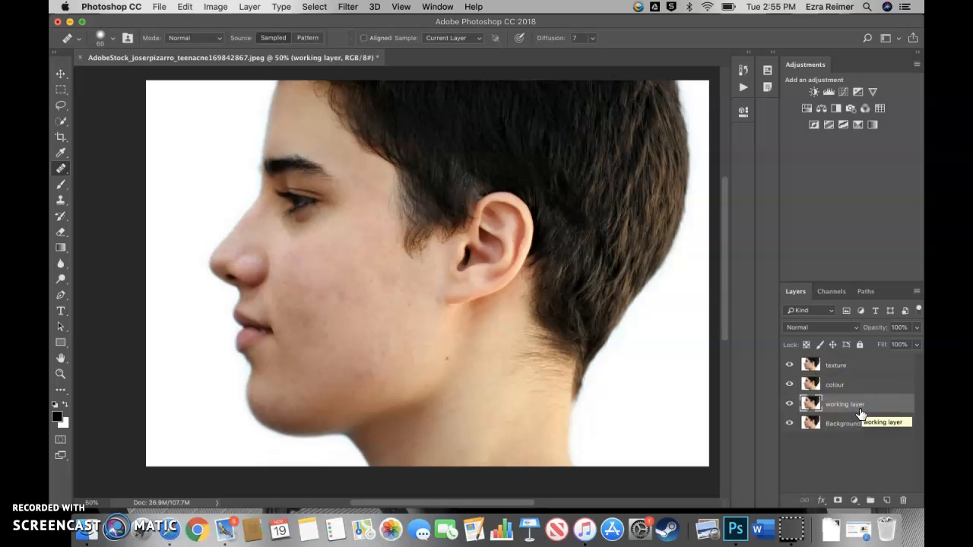
left_click_drag(861, 411, 851, 387)
left_click(855, 386)
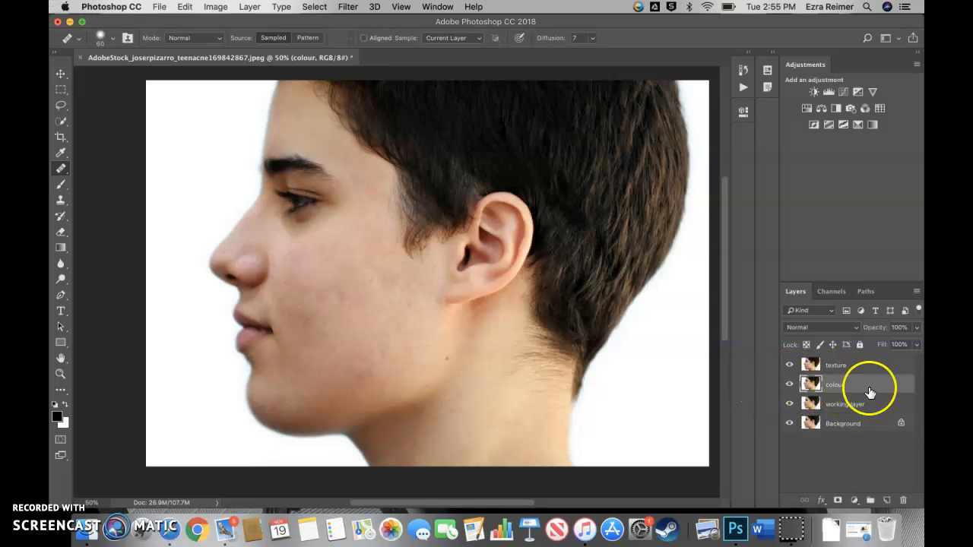
left_click(789, 365)
left_click(788, 366)
- Apply a Gaussian Blur with a radius of about 14.8 pixels to the colour layer
left_click(346, 7)
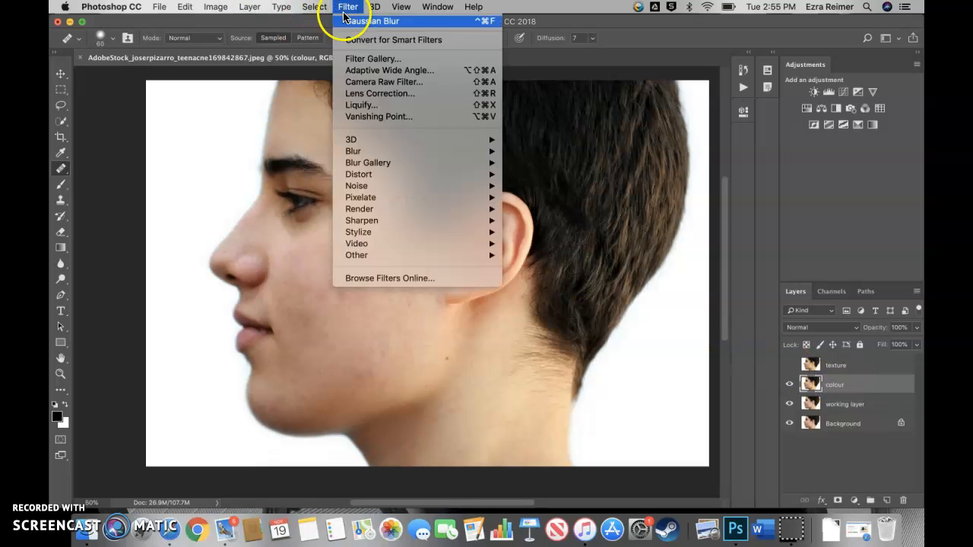
mouse_move(389, 152)
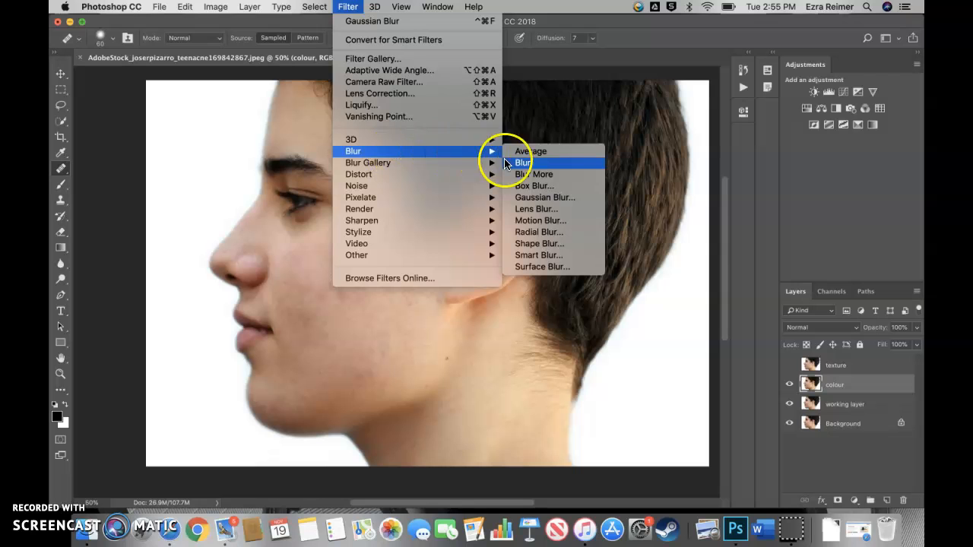
left_click(550, 198)
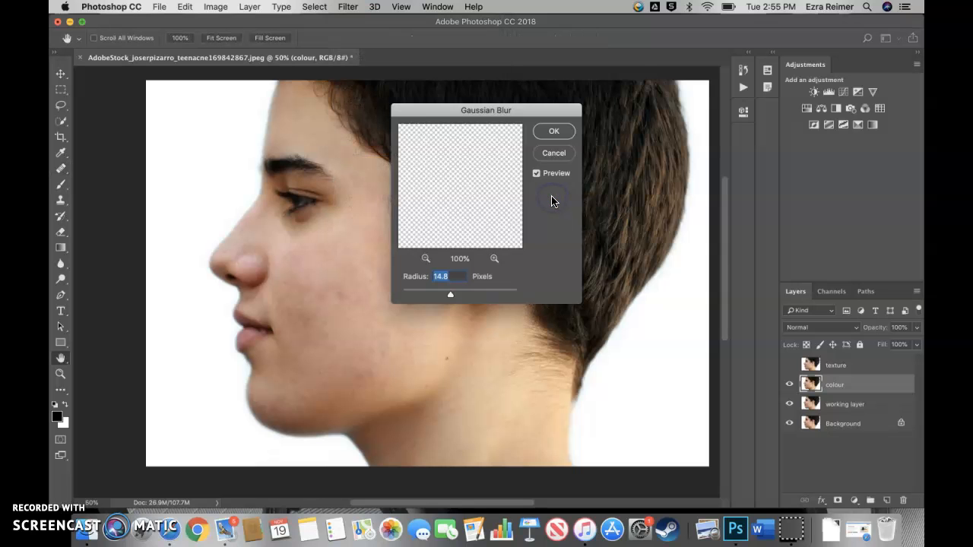
mouse_move(450, 293)
left_mouse_down()
mouse_move(435, 297)
mouse_move(445, 297)
left_mouse_up()
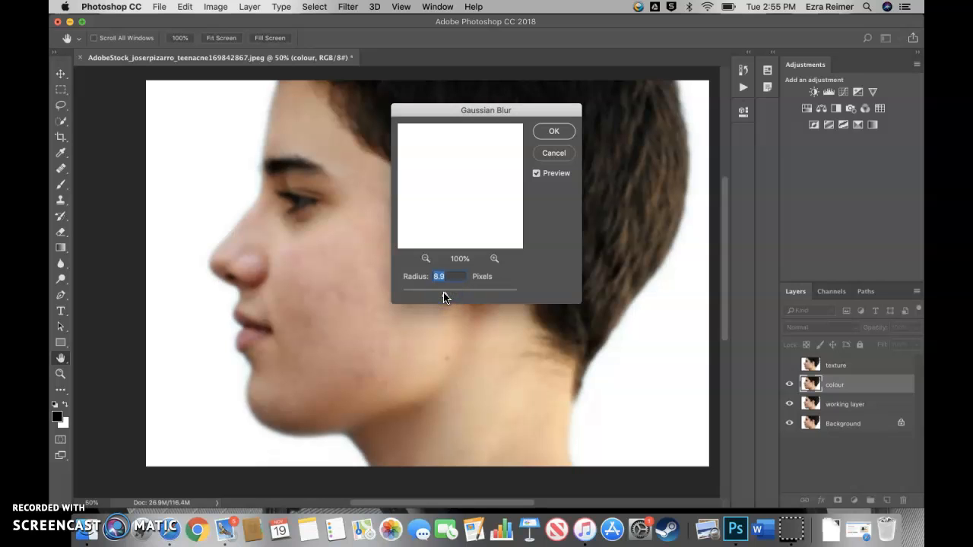
left_click_drag(473, 293, 449, 299)
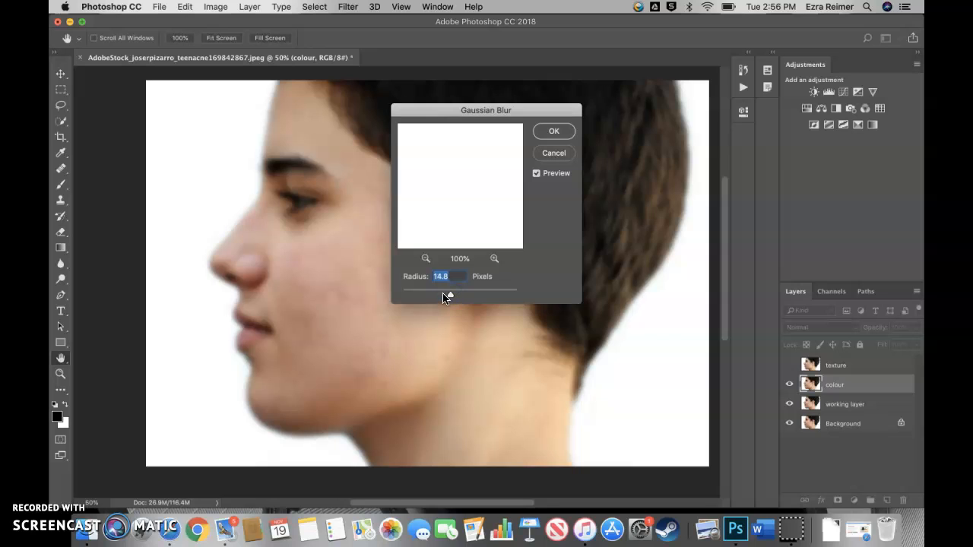
left_click_drag(448, 297, 449, 296)
left_click(553, 134)
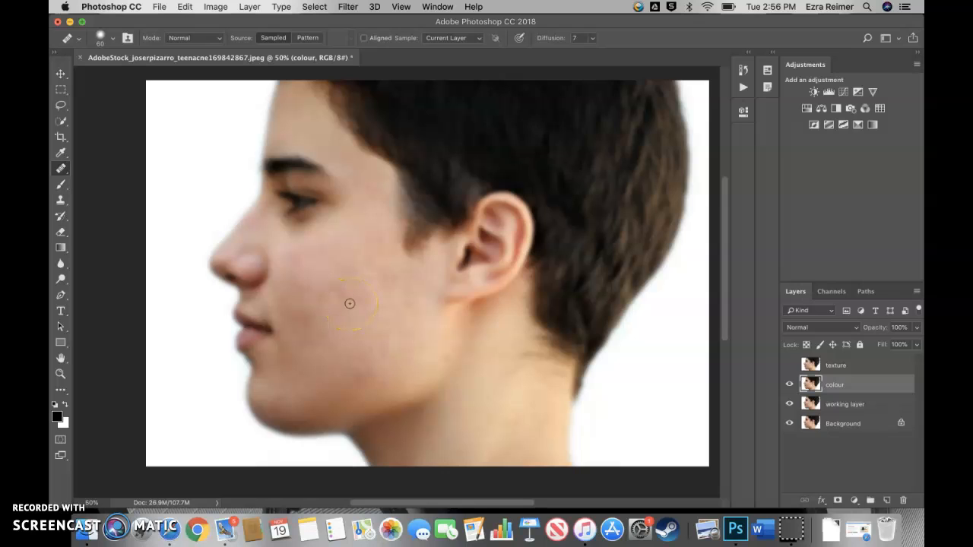
- Show the texture layer again and make it the active layer
left_click(789, 366)
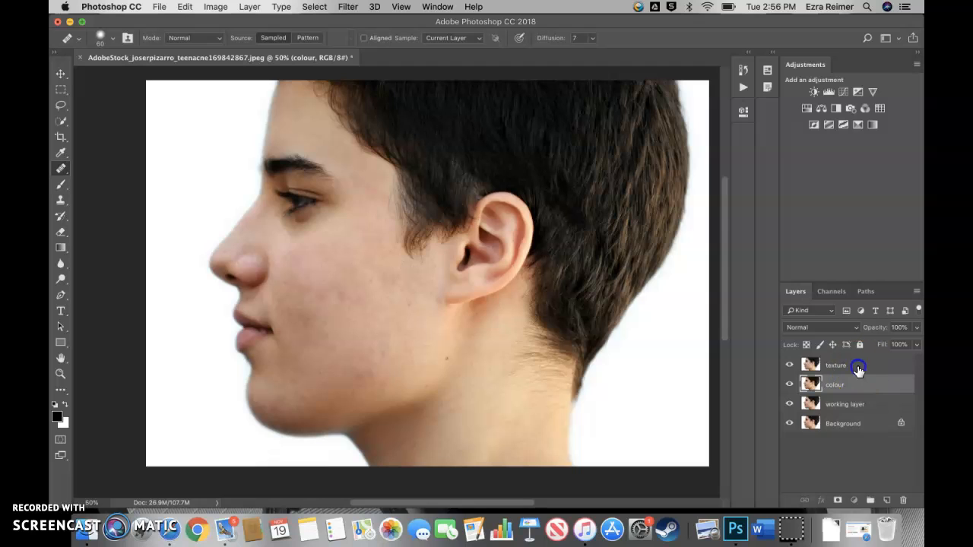
left_click(858, 369)
left_click(810, 362)
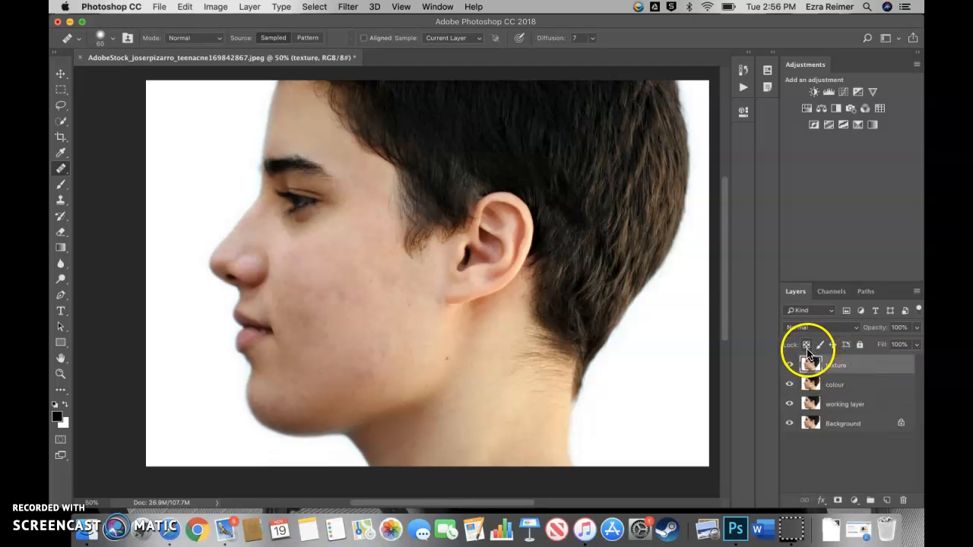
- Apply Image to the texture layer from the colour layer, RGB channel, with Subtract blending, 100% opacity, scale 2 and offset 128
left_click(214, 8)
left_click_drag(215, 9, 244, 187)
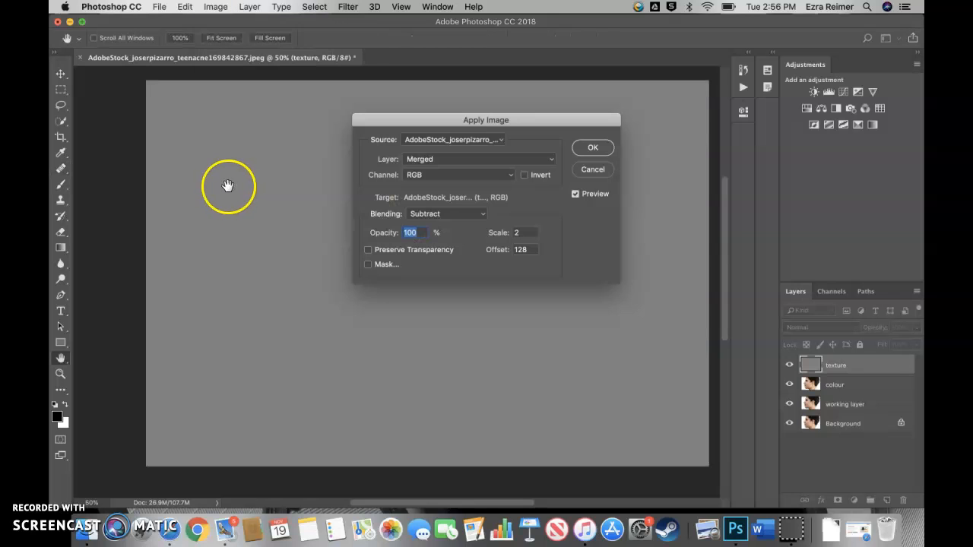
left_click(430, 160)
left_click(427, 186)
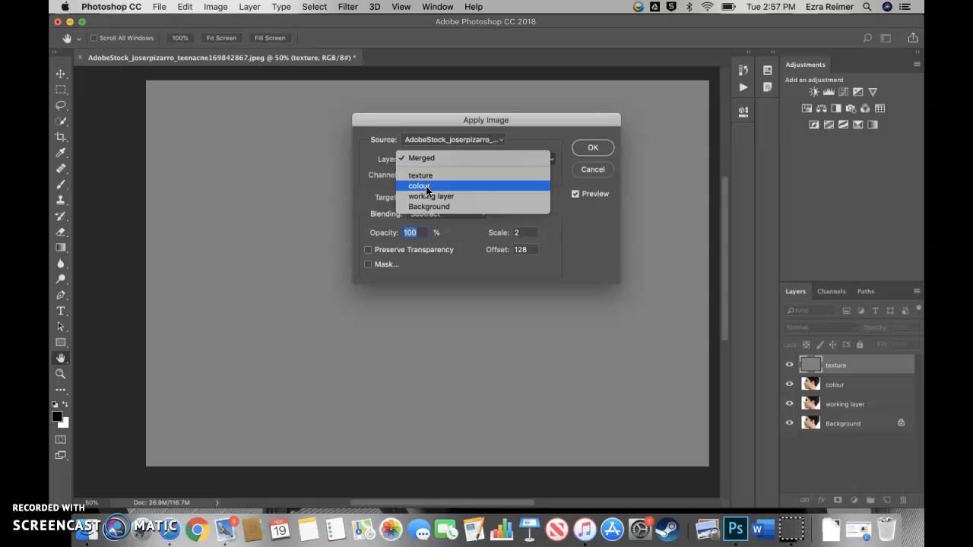
left_click(425, 188)
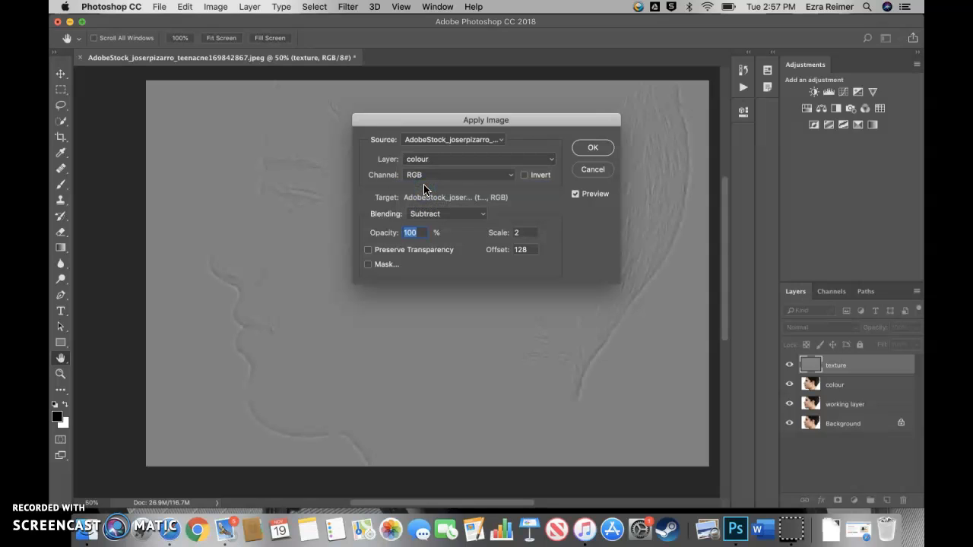
left_click(419, 183)
left_click(428, 215)
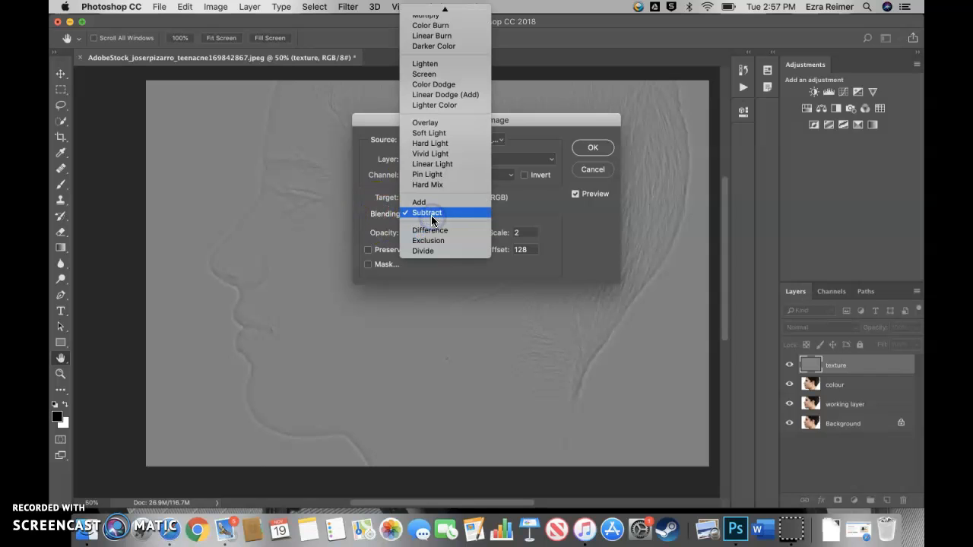
left_click(426, 214)
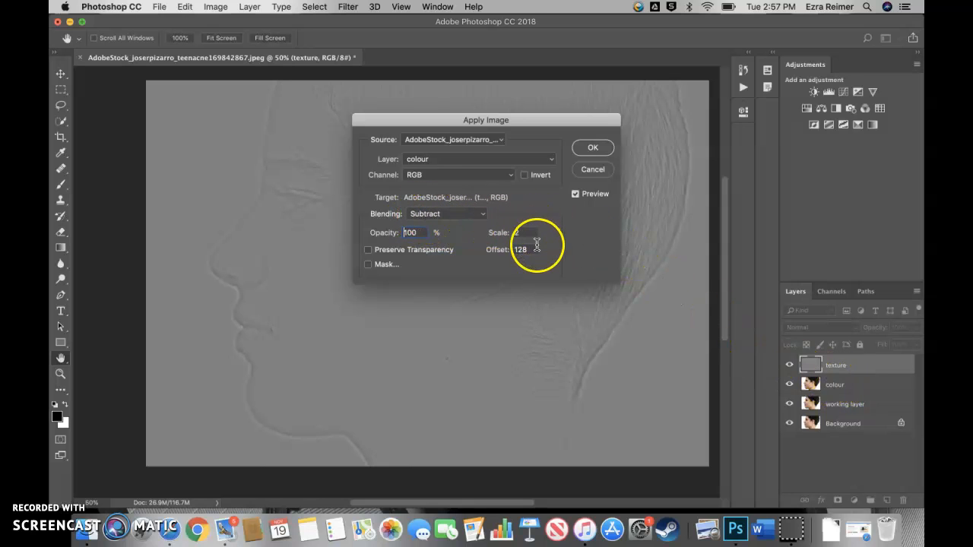
left_click(592, 151)
key("j")
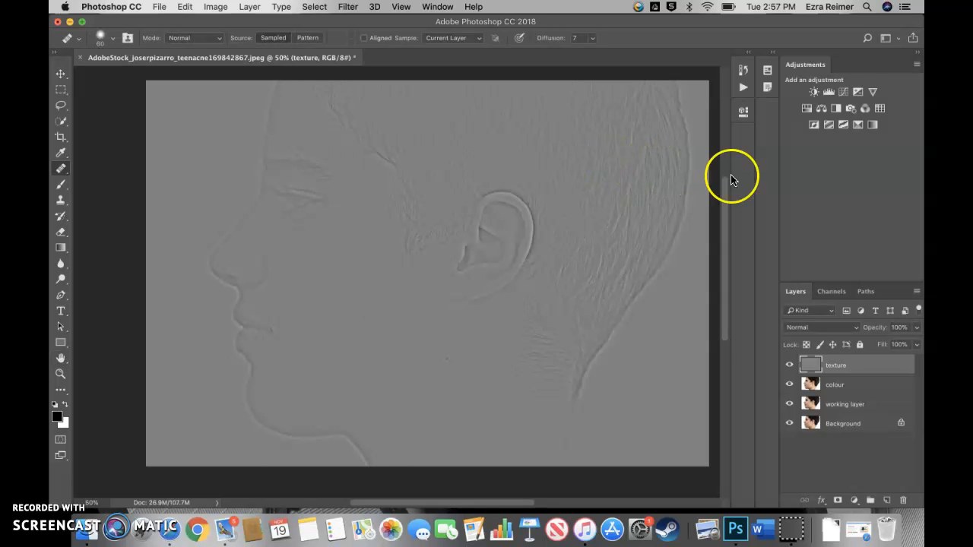
- Set the texture layer's blend mode to Linear Light
left_click(834, 366)
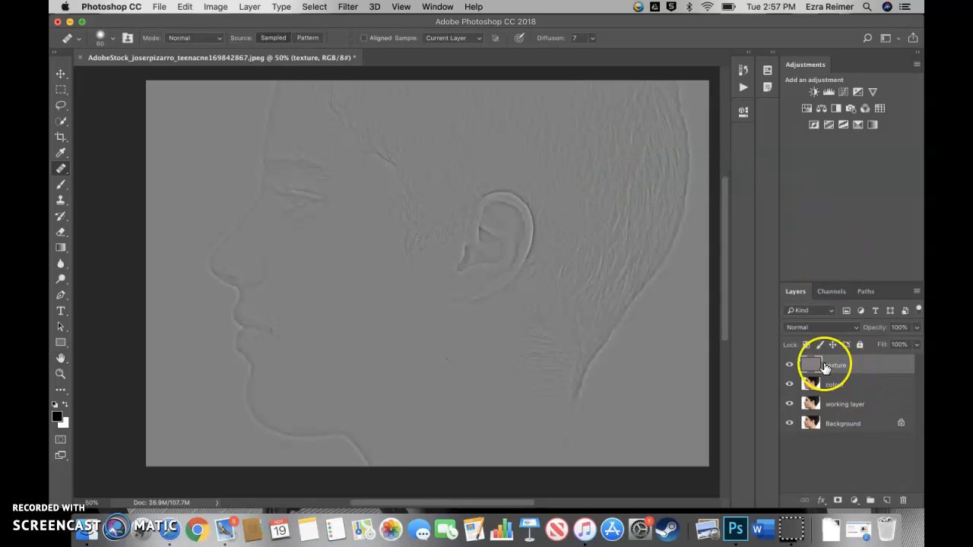
left_click(810, 328)
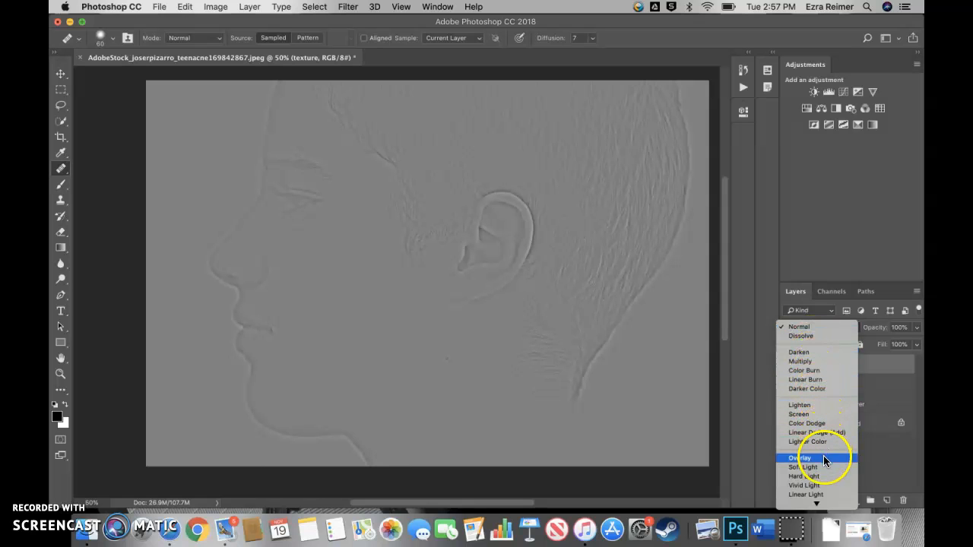
scroll(823, 455, "down", 2)
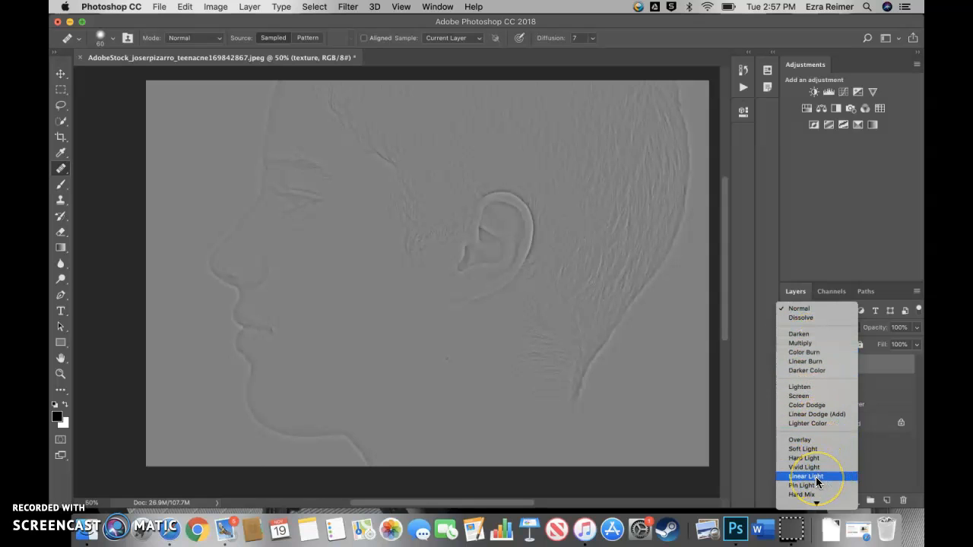
left_click(815, 476)
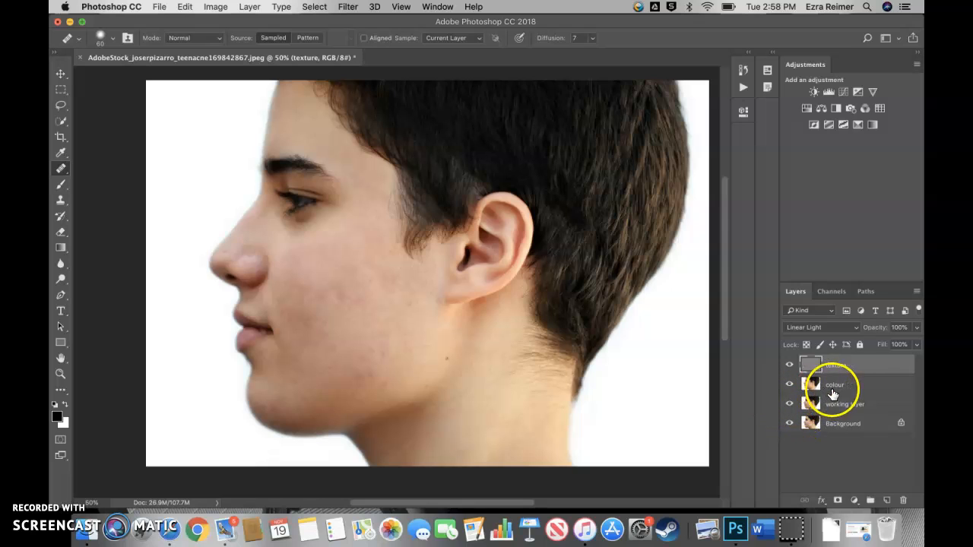
- Make the colour layer active and choose the Mixer Brush tool for working on the cheek at 100% zoom
left_click(850, 388)
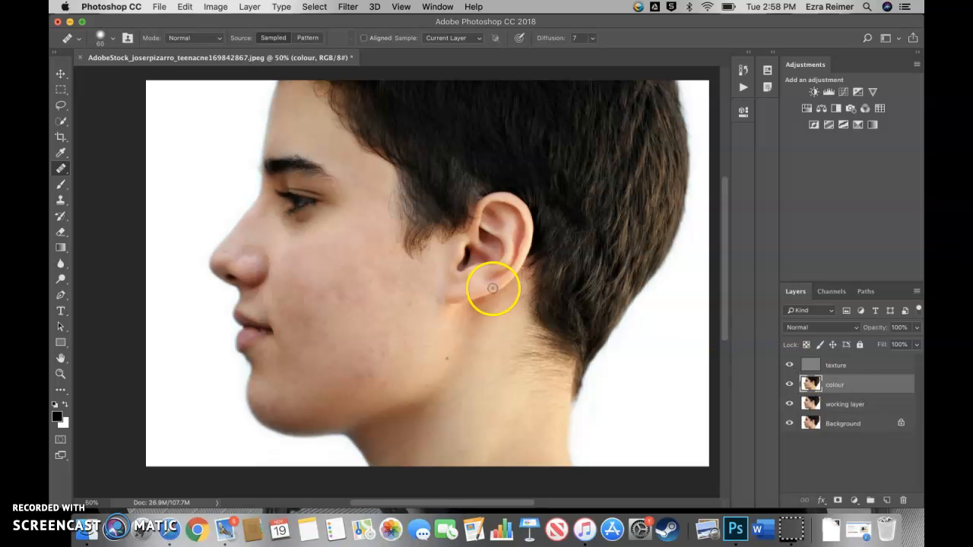
left_click(283, 276, "super")
left_click(319, 308, "super")
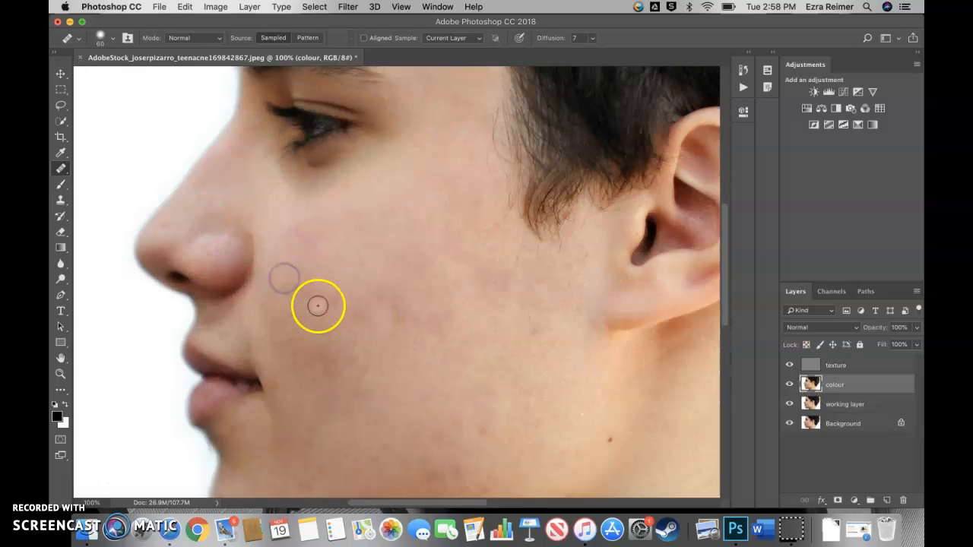
left_click_drag(319, 253, 354, 237)
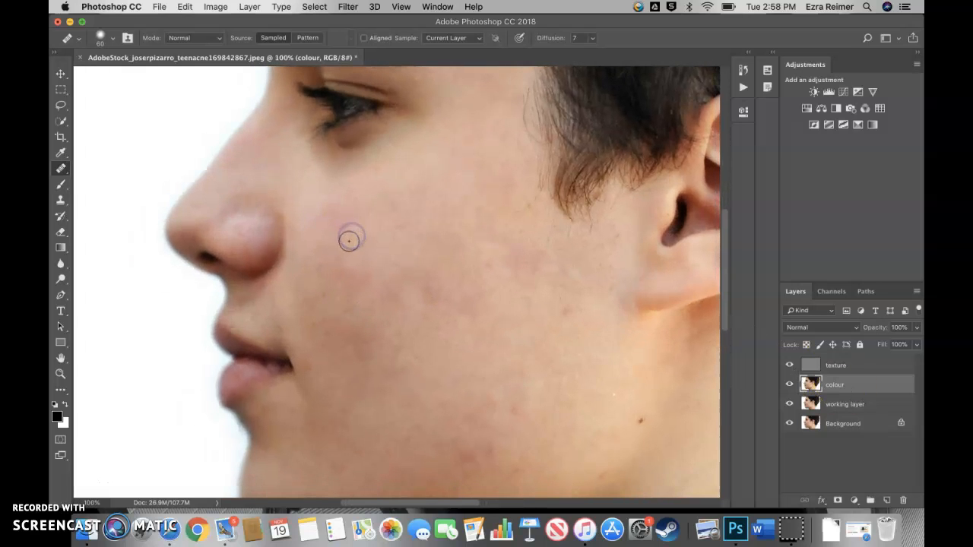
left_click(62, 218)
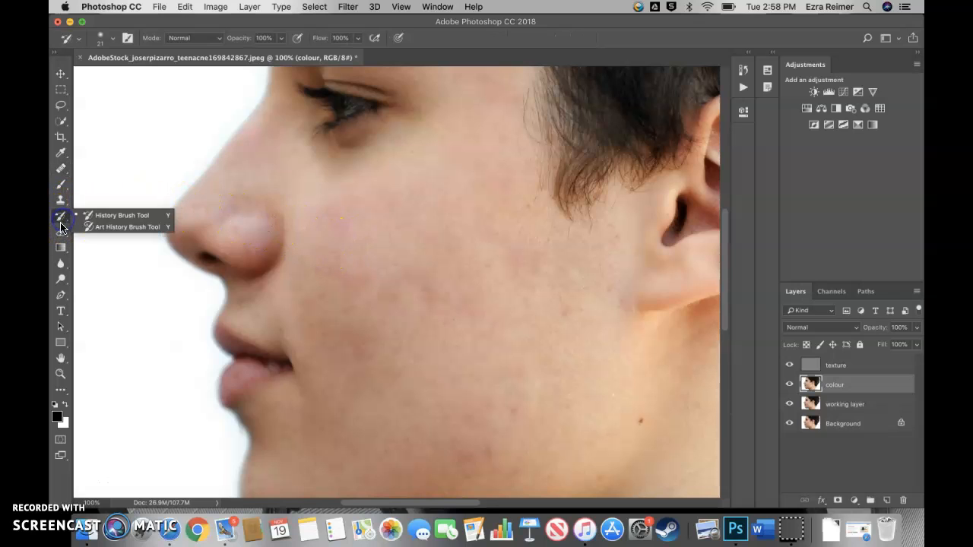
left_click(64, 188)
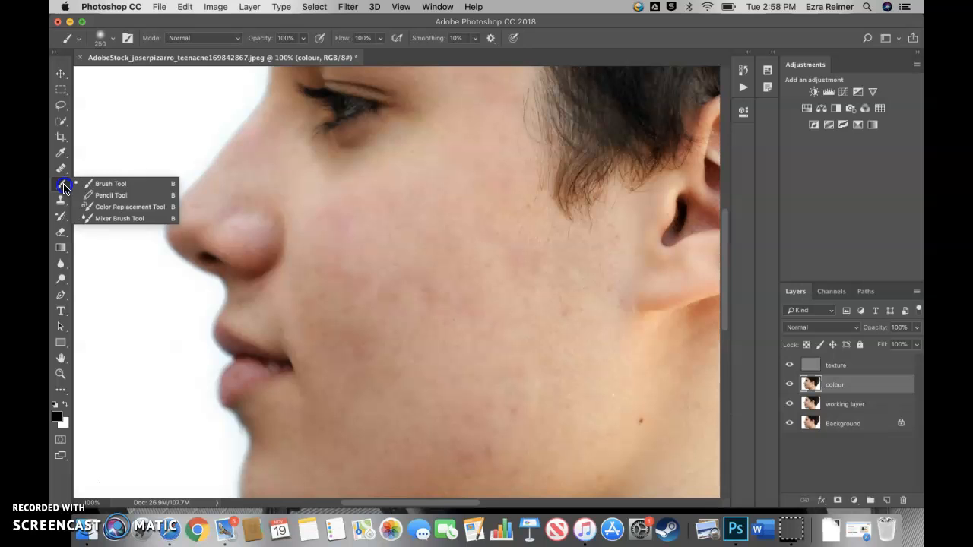
mouse_move(63, 187)
left_mouse_down()
mouse_move(98, 191)
mouse_move(108, 219)
left_mouse_up()
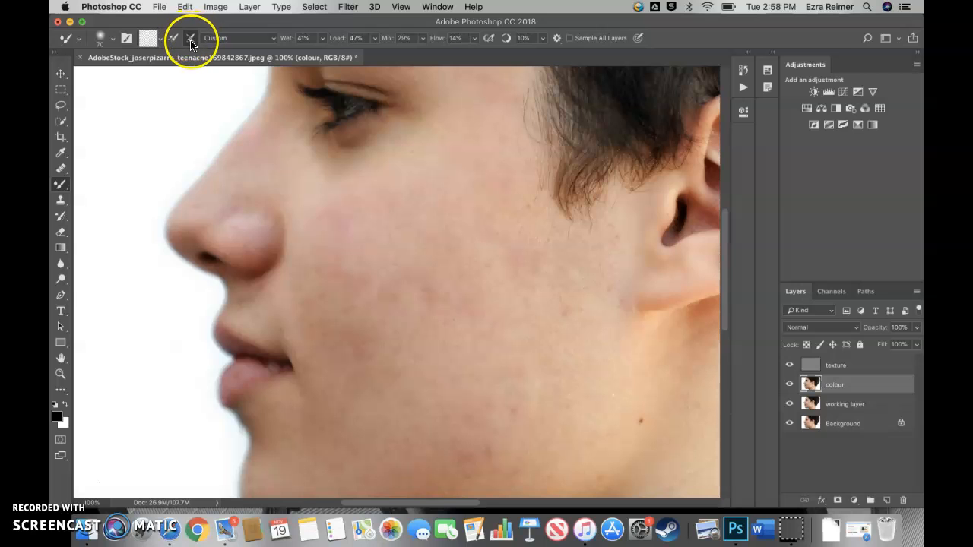
- Blend the blotchy skin tones across the cheek on the colour layer with a 175-pixel Mixer Brush
left_click(318, 206)
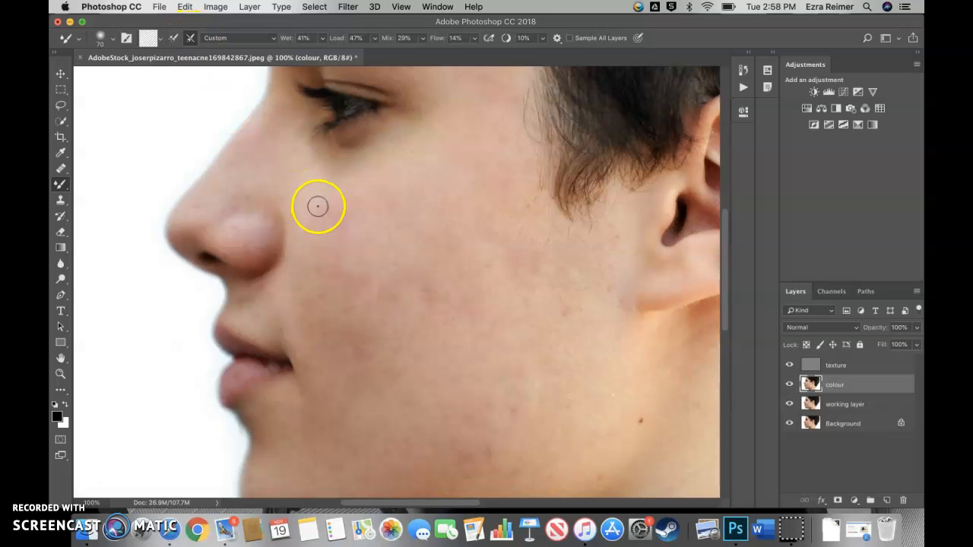
mouse_move(318, 206)
left_mouse_down()
mouse_move(353, 285)
mouse_move(352, 270)
mouse_move(407, 293)
mouse_move(386, 268)
left_mouse_up()
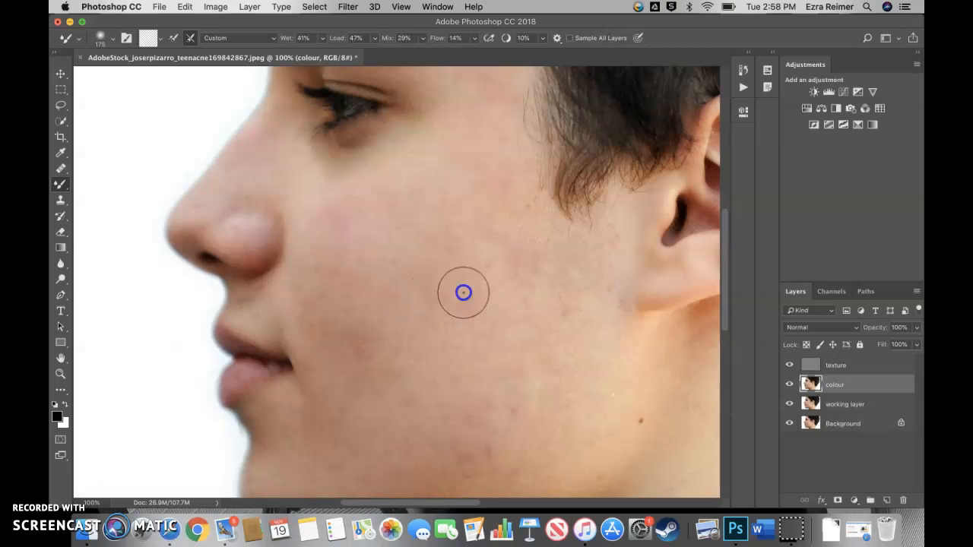
mouse_move(447, 303)
left_mouse_down()
mouse_move(446, 412)
mouse_move(466, 461)
left_mouse_up()
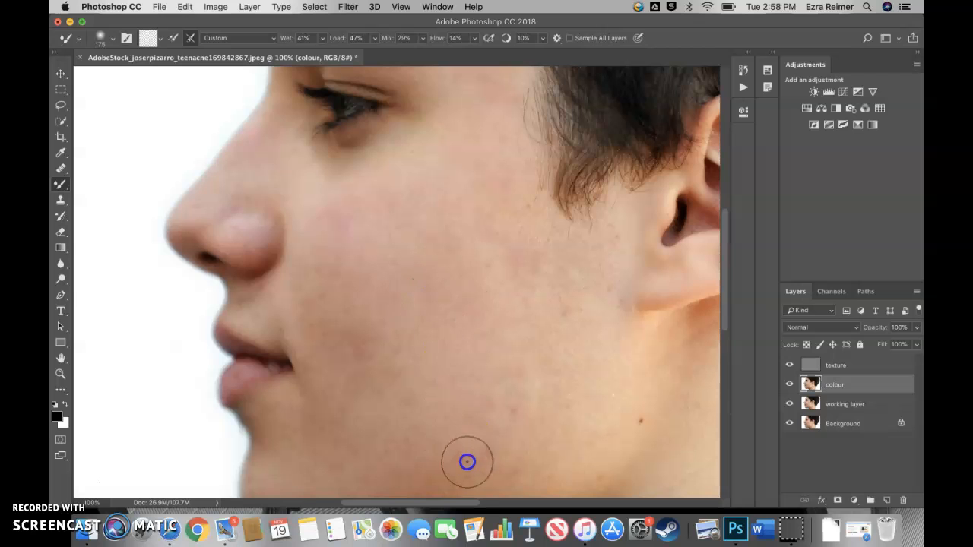
mouse_move(486, 380)
left_mouse_down()
mouse_move(367, 365)
mouse_move(357, 360)
mouse_move(370, 319)
mouse_move(338, 312)
mouse_move(363, 376)
mouse_move(341, 315)
left_mouse_up()
mouse_move(377, 263)
left_mouse_down()
mouse_move(333, 263)
mouse_move(340, 212)
left_mouse_up()
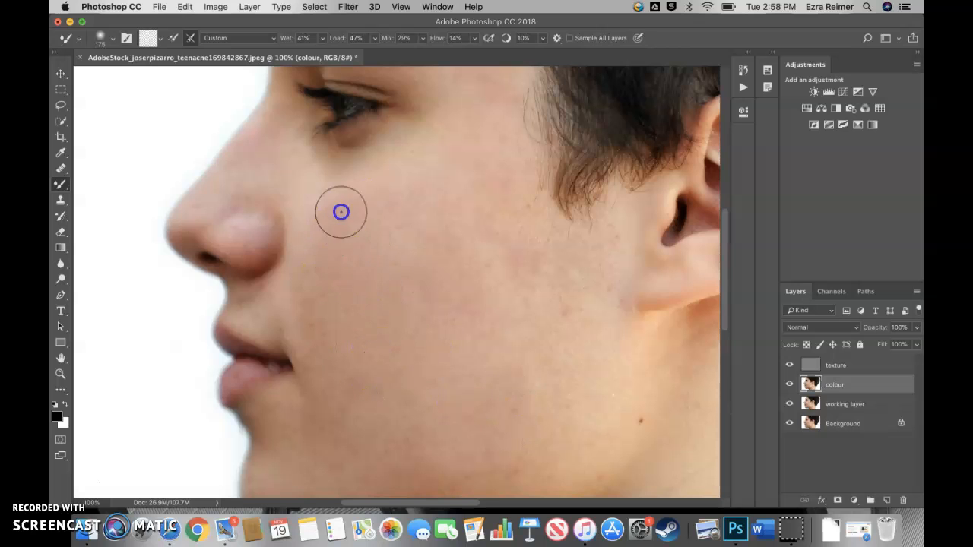
mouse_move(449, 236)
left_mouse_down()
mouse_move(482, 236)
mouse_move(517, 277)
left_mouse_up()
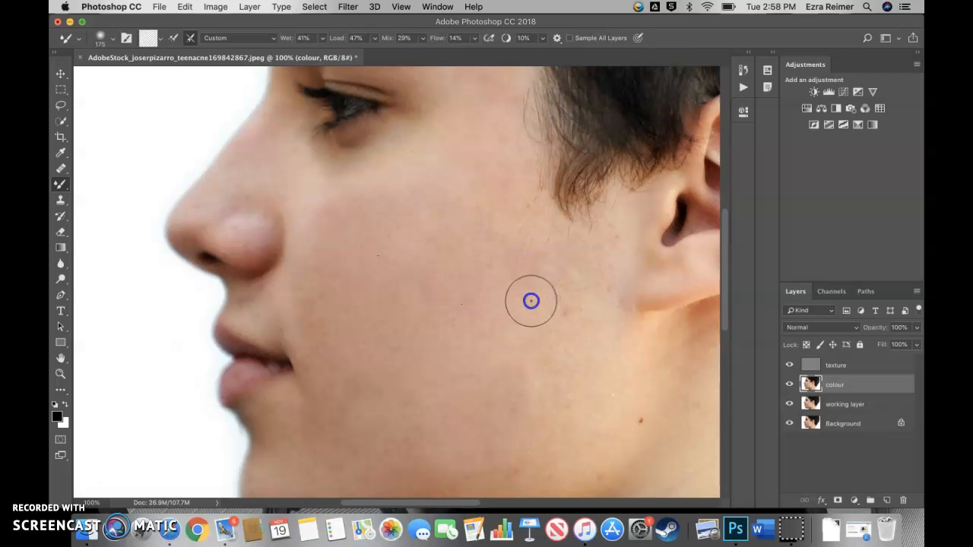
left_click_drag(456, 262, 436, 250)
left_click_drag(302, 59, 283, 52)
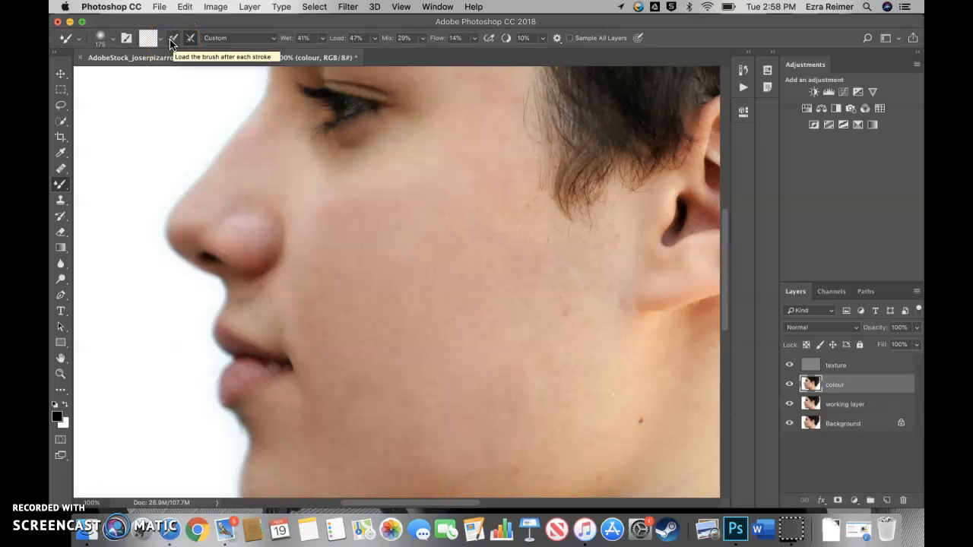
- Set the Mixer Brush load to 21% and blend more of the upper and front cheek
left_click(147, 39)
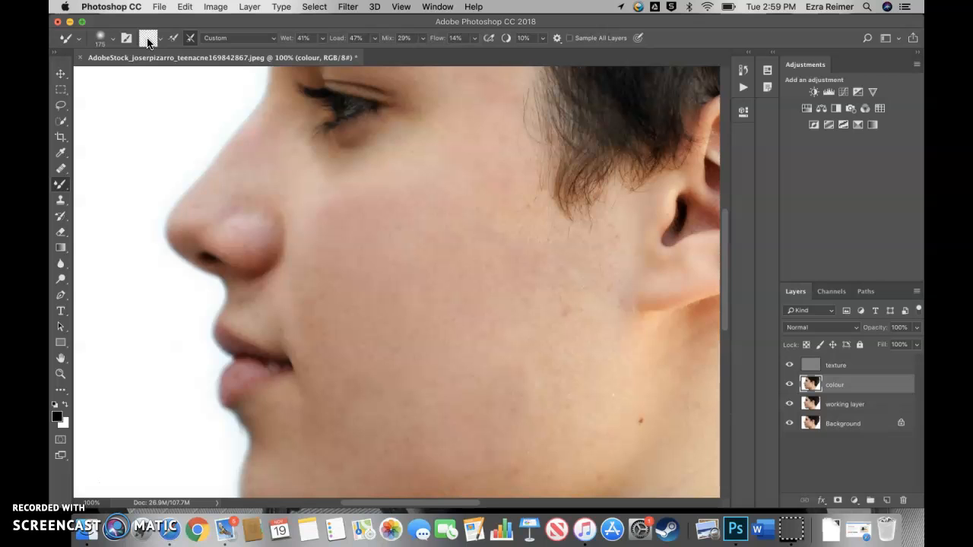
left_click(192, 40)
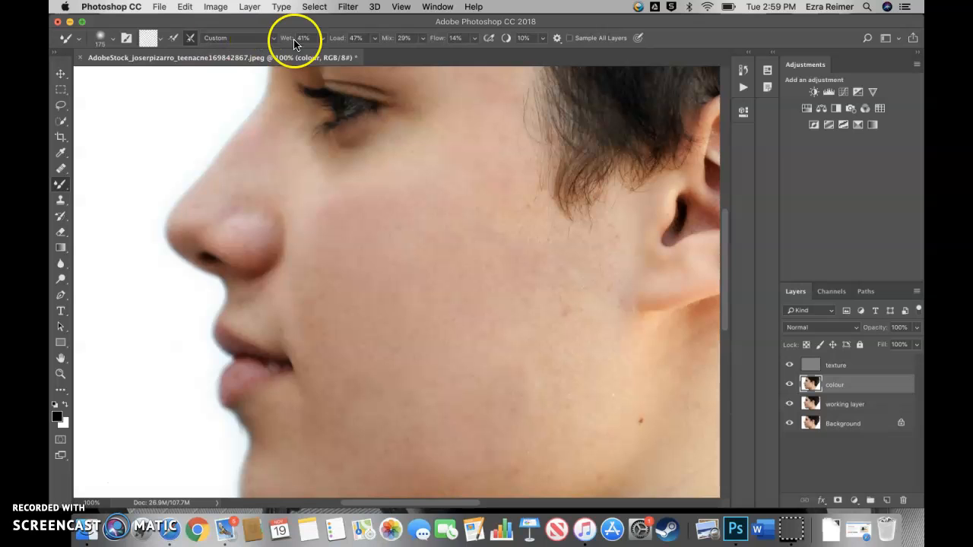
left_click(375, 39)
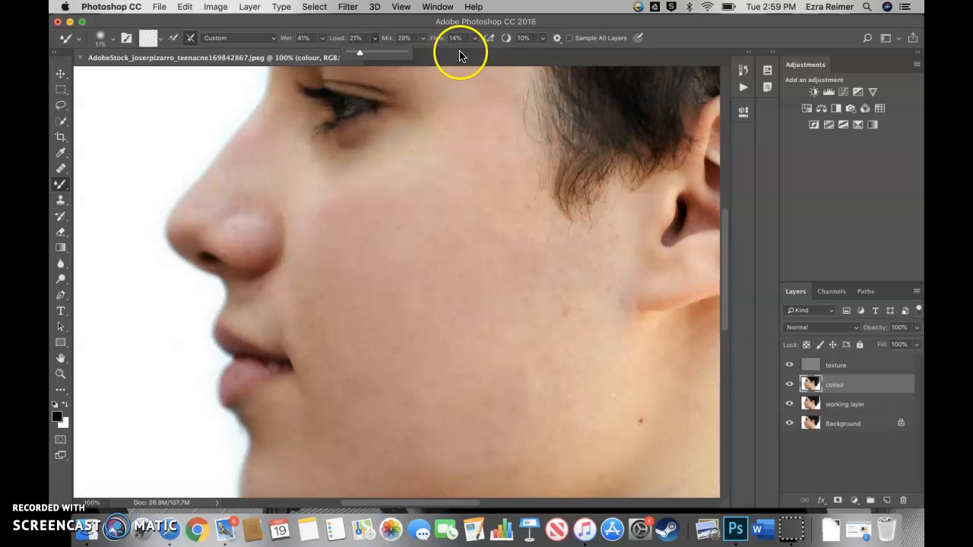
left_click(475, 161)
left_click_drag(476, 197, 503, 209)
left_click(344, 265)
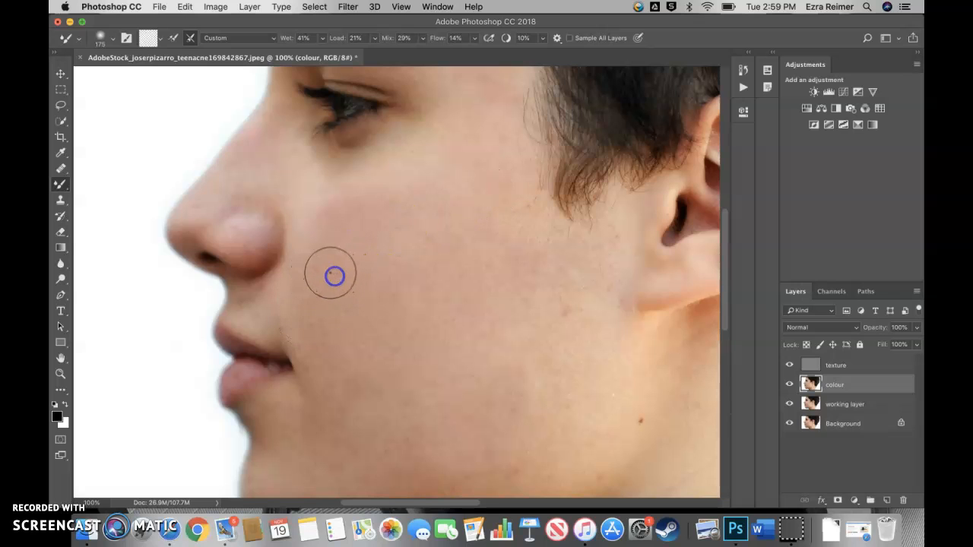
- Smooth the cheek tones on the colour layer while the texture layer is temporarily hidden
left_click(789, 366)
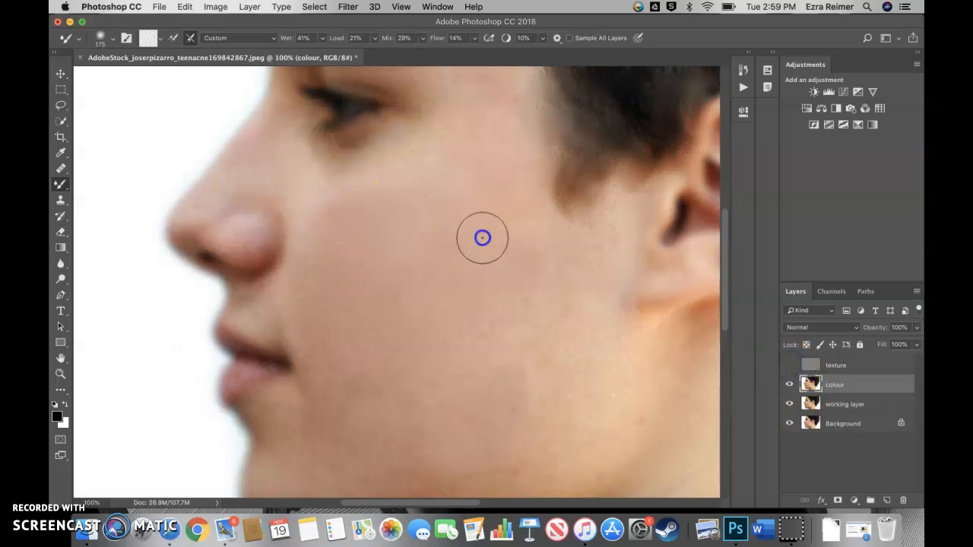
left_click(653, 372)
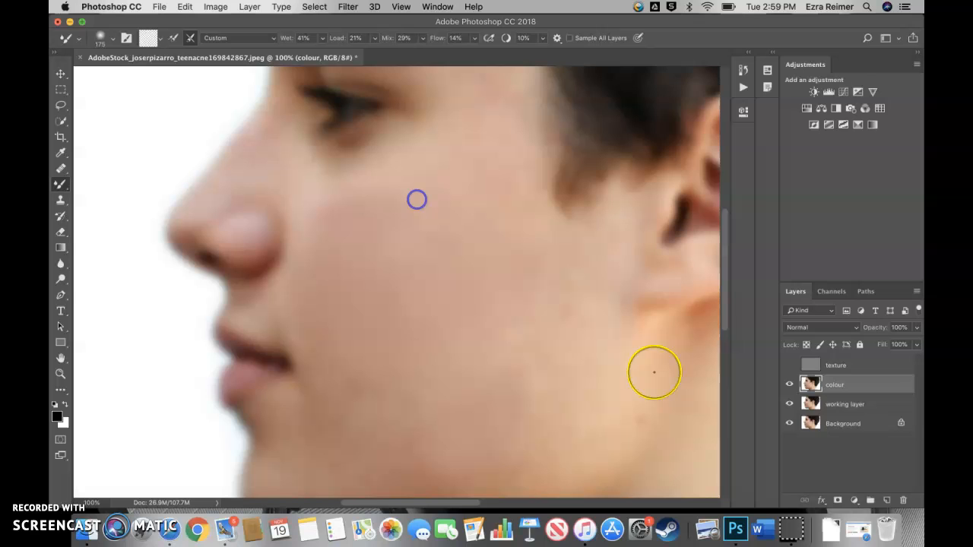
left_click(789, 366)
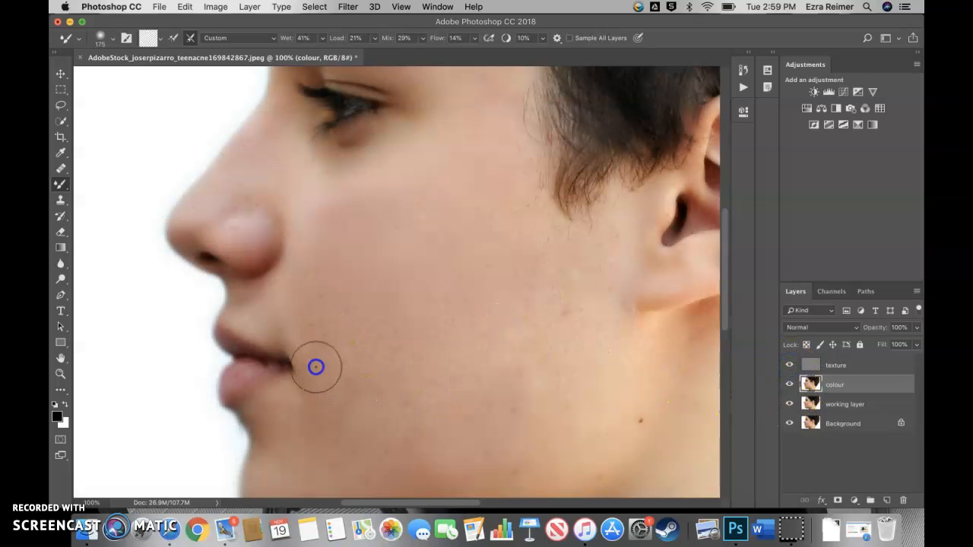
- Blend the skin tones of the lower cheek, jaw and chin, enlarging the Mixer Brush to 400 pixels
left_click_drag(452, 413, 430, 256)
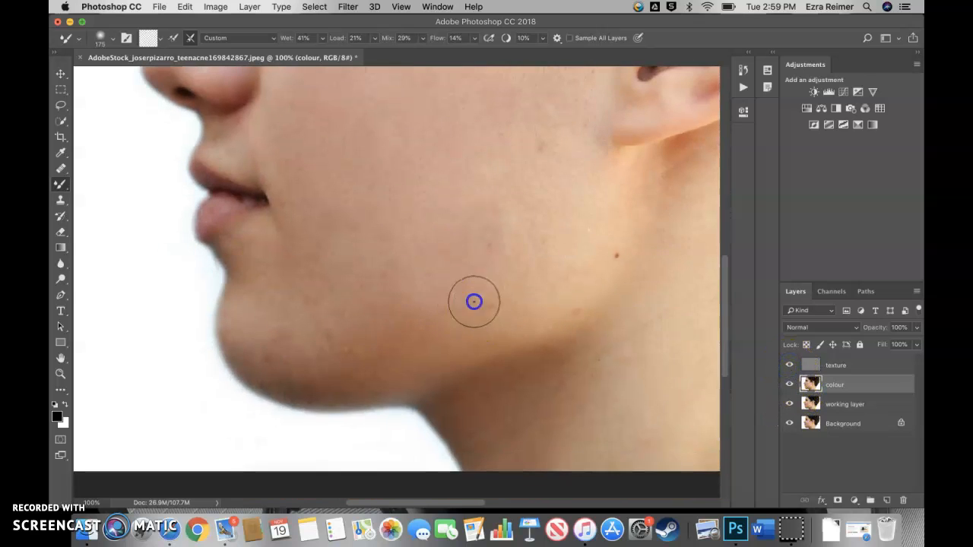
left_click(524, 281)
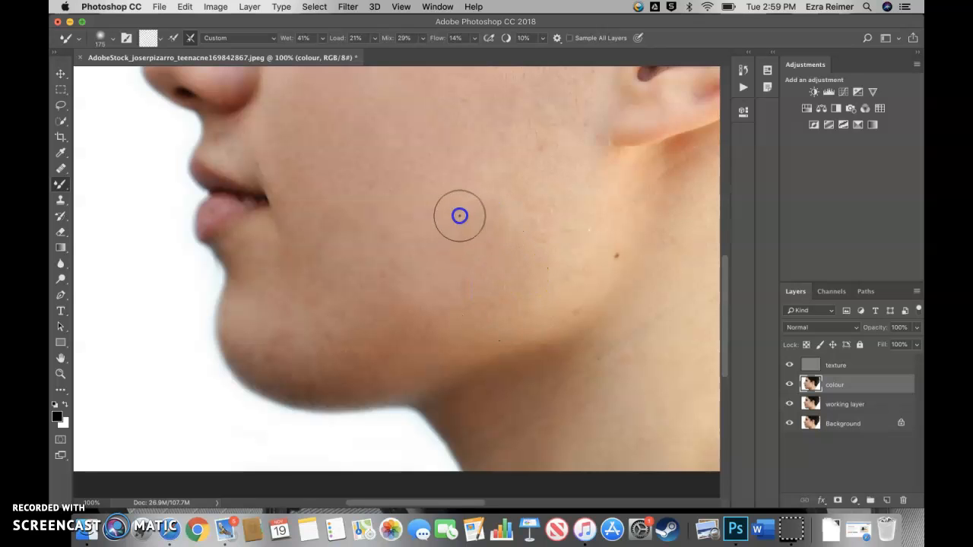
key("bracketright")
key("bracketright")
key("bracketright")
key("bracketright")
mouse_move(470, 177)
left_mouse_down()
mouse_move(387, 233)
mouse_move(352, 291)
mouse_move(352, 310)
left_mouse_up()
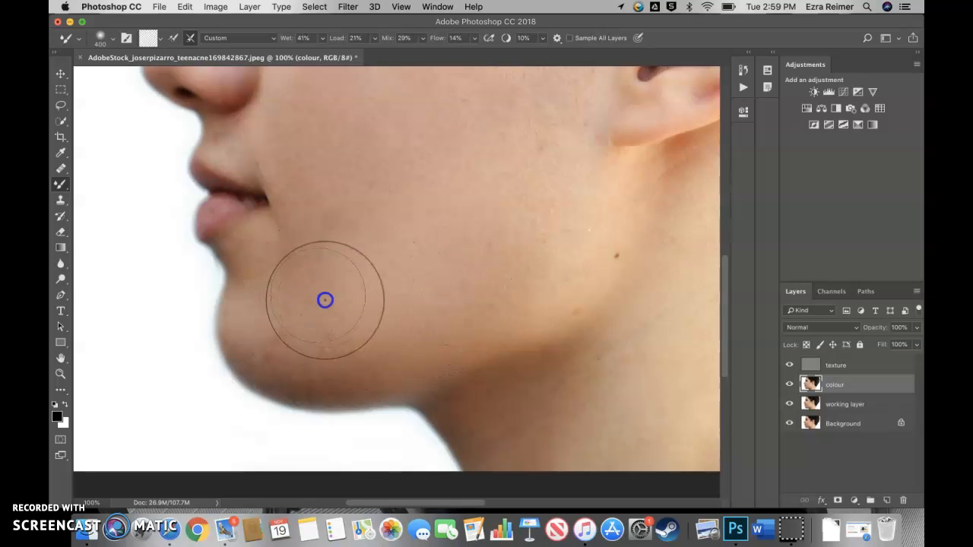
left_click(308, 228)
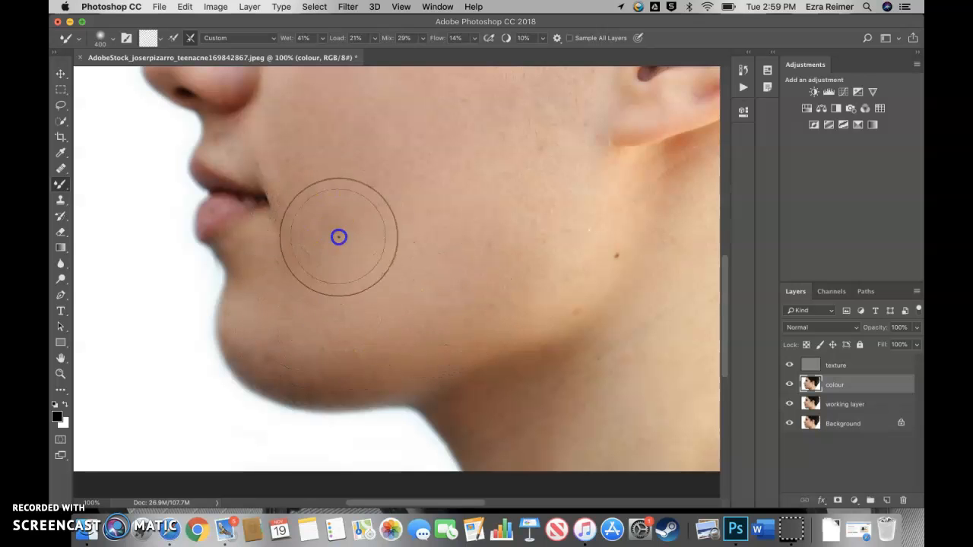
left_click(354, 163)
- Blend more of the cheek and jaw skin tones on the colour layer with the 400-pixel Mixer Brush
left_click_drag(382, 168, 446, 369)
left_click(412, 297)
mouse_move(419, 303)
left_mouse_down()
mouse_move(445, 266)
mouse_move(438, 261)
left_mouse_up()
left_click(444, 227)
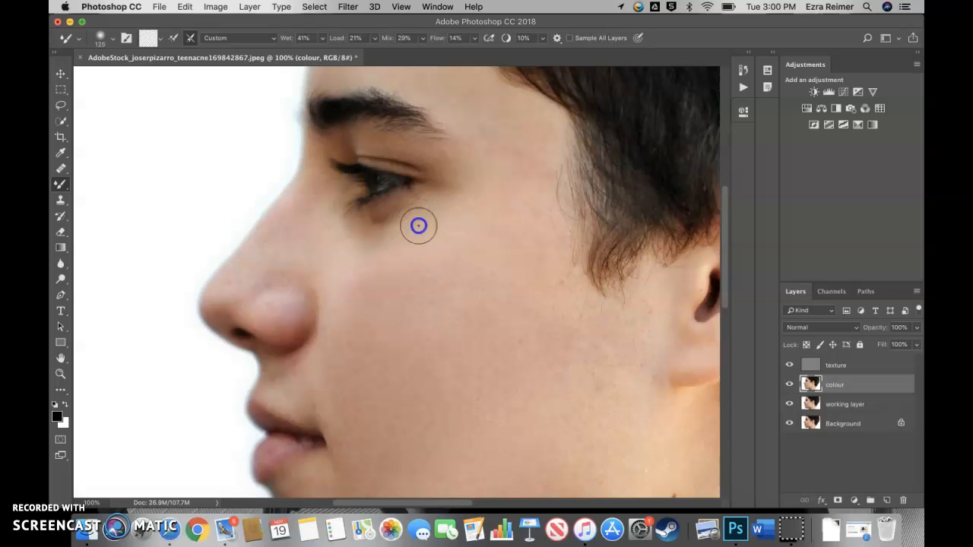
- Blend the skin tones under the eye with a 125-pixel Mixer Brush, enlarging it to 200 pixels for the upper cheek
left_click(370, 243)
left_click(429, 239)
left_click(420, 213)
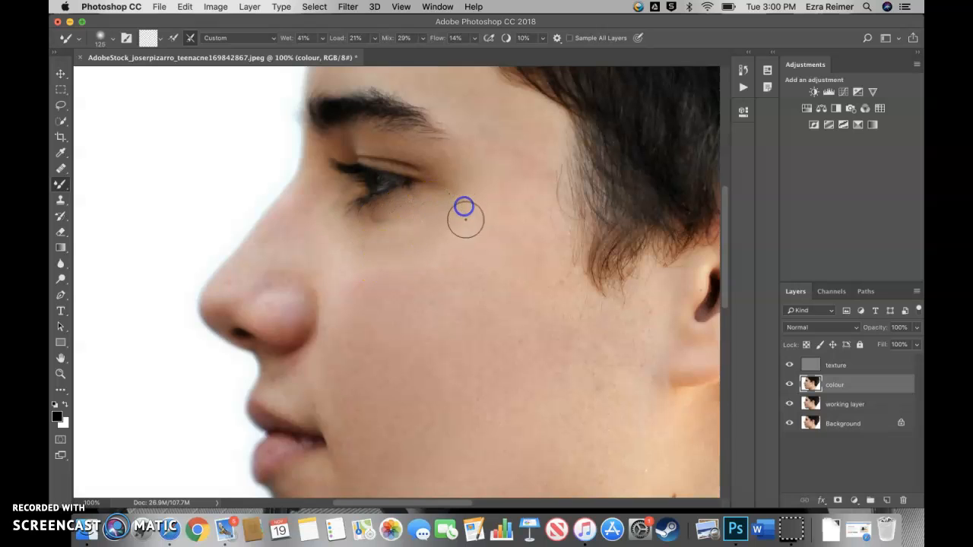
key("]")
key("]")
key("]")
mouse_move(454, 225)
left_mouse_down()
mouse_move(465, 226)
mouse_move(436, 225)
mouse_move(423, 238)
mouse_move(420, 263)
mouse_move(421, 246)
left_mouse_up()
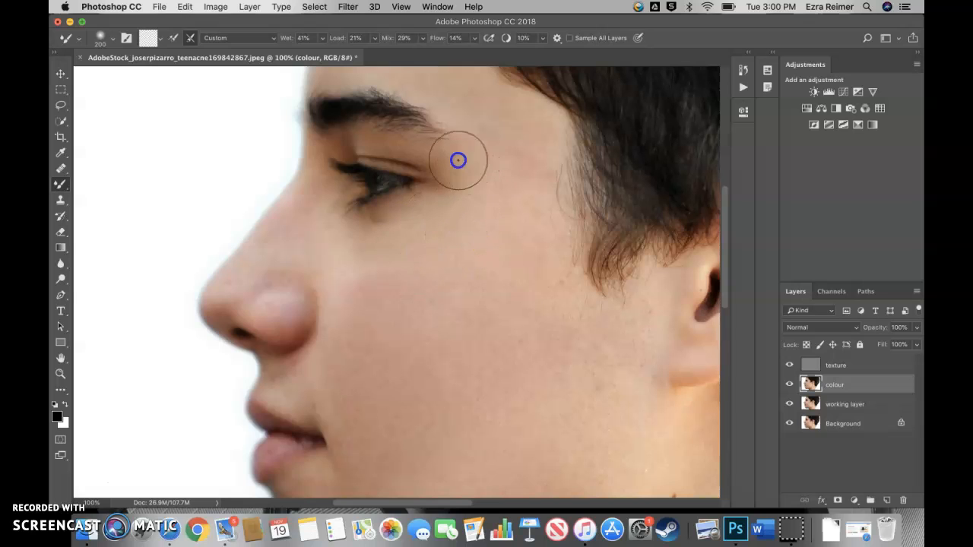
- Blend the tones around the outer corner of the eye and along the nose with a 100-pixel Mixer Brush
key("[")
key("[")
key("[")
key("[")
mouse_move(481, 163)
left_mouse_down()
mouse_move(393, 136)
mouse_move(456, 125)
left_mouse_up()
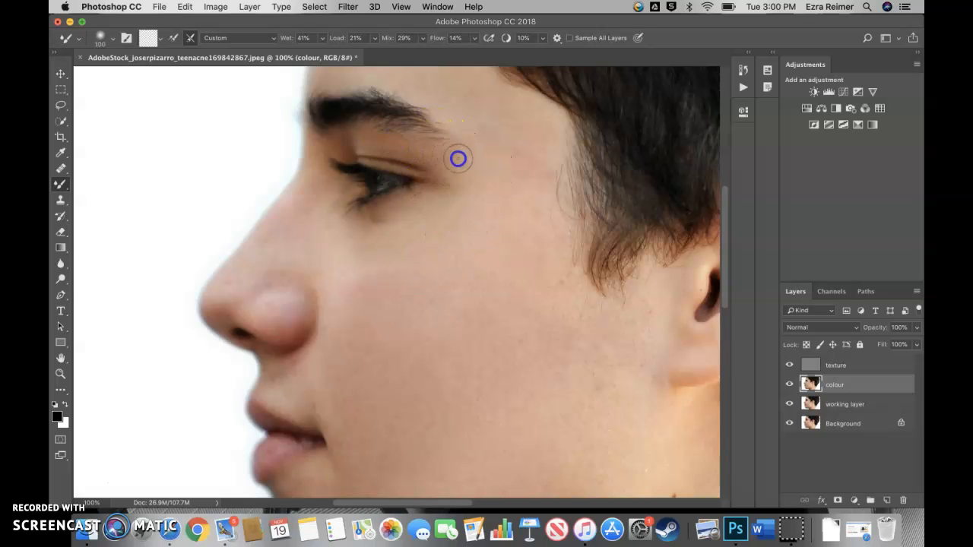
left_click(279, 229)
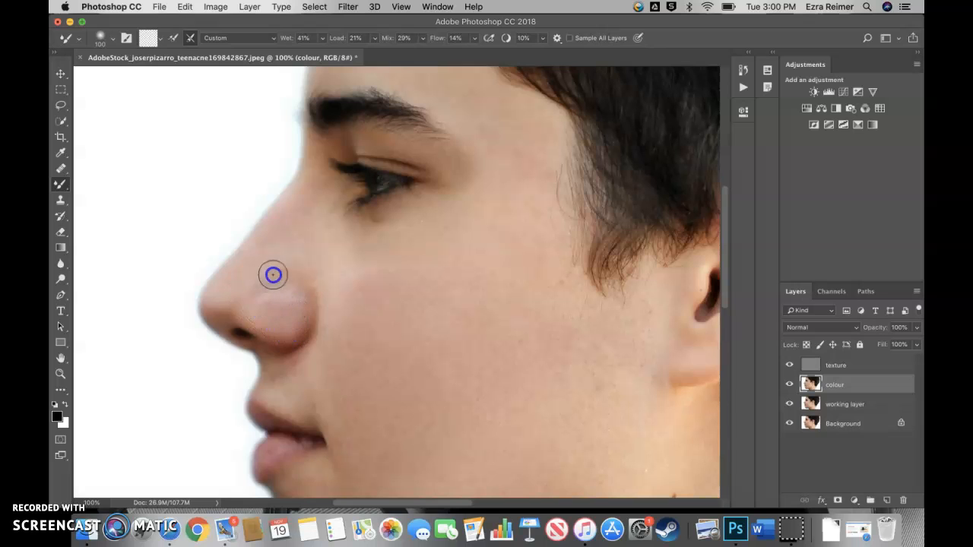
mouse_move(396, 278)
left_mouse_down()
mouse_move(425, 183)
mouse_move(464, 252)
left_mouse_up()
mouse_move(398, 167)
left_mouse_down()
mouse_move(426, 181)
mouse_move(430, 209)
mouse_move(465, 195)
left_mouse_up()
- Blend the forehead skin tones with a 200-pixel Mixer Brush and touch up the cheek, enlarging the brush to 250 pixels
key("bracketright")
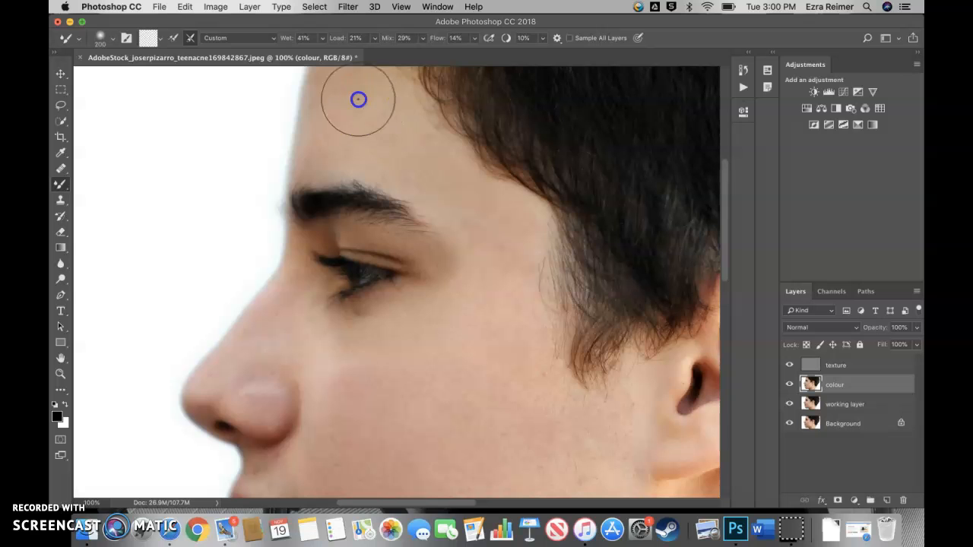
left_click(373, 126)
left_click_drag(373, 126, 369, 217)
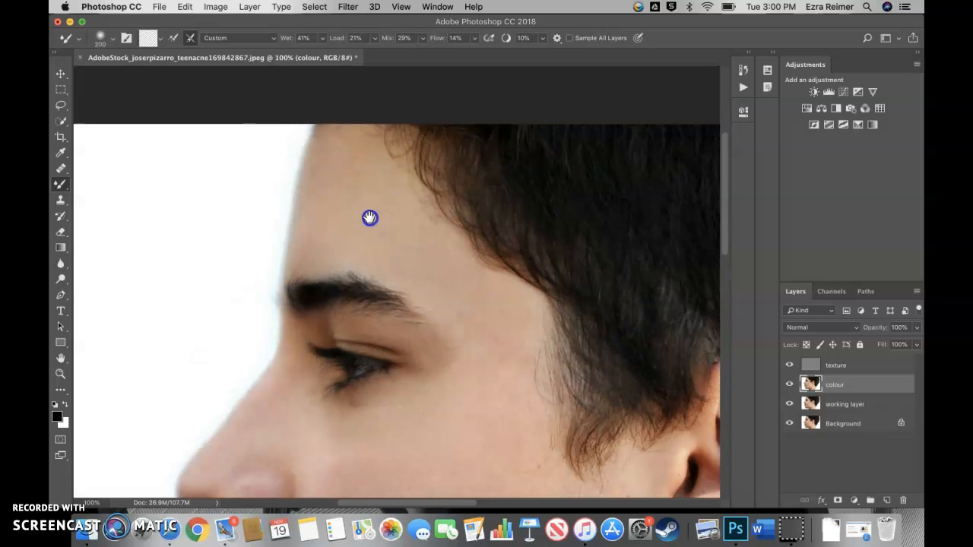
left_click(417, 369)
left_click_drag(417, 369, 421, 190)
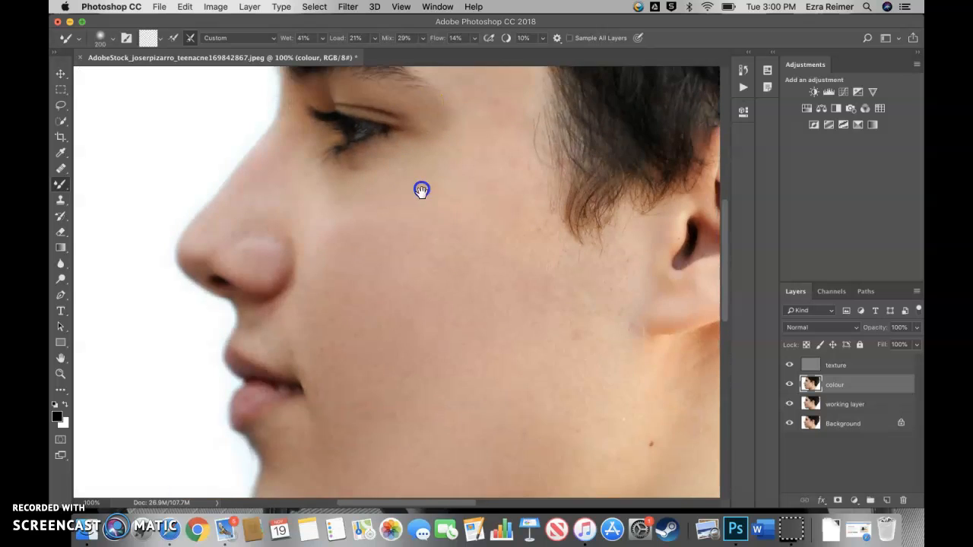
left_click(562, 319)
key("bracketright")
- Heal the rough spots on the back of the cheek on the texture layer with a 100-pixel Healing Brush
left_click(836, 364)
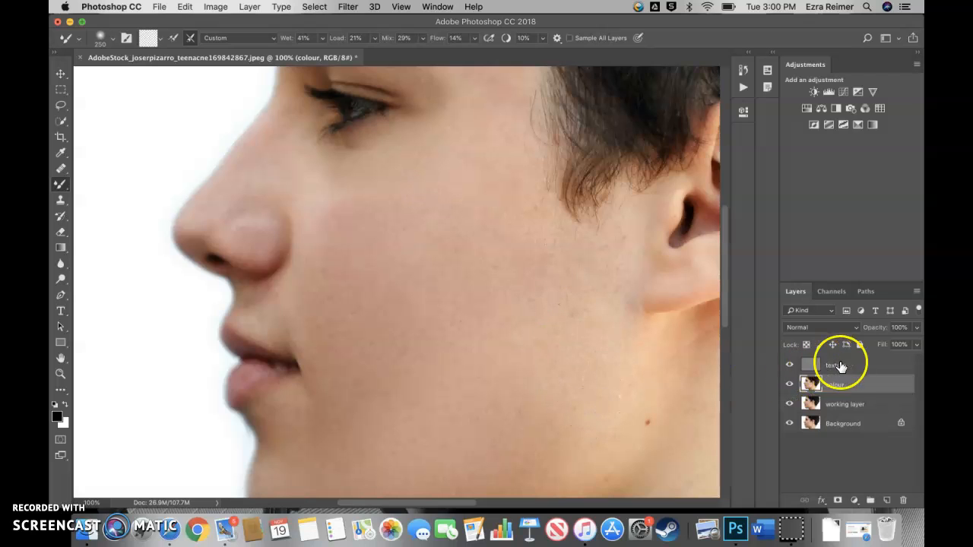
left_click(60, 171)
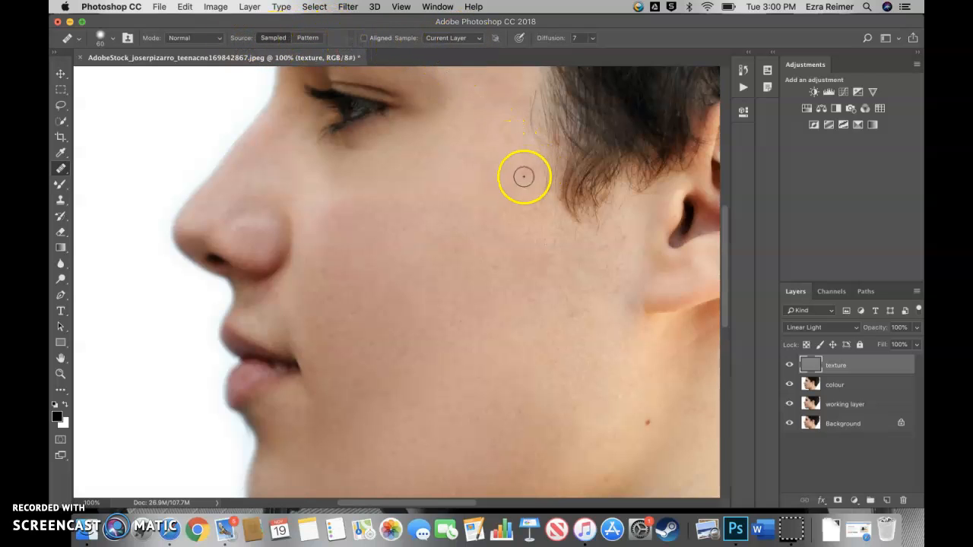
key("bracketright")
key("bracketright")
key("bracketright")
key("bracketright")
left_click(512, 288)
left_click(566, 304)
left_click(570, 361)
left_click(562, 328)
left_click(560, 345)
left_click(560, 319)
left_click(558, 311)
left_click(507, 347)
- Sample clean skin texture on the middle of the cheek and heal the surrounding blemishes below the temple
left_click(495, 342, "alt")
left_click(503, 295)
left_click(495, 272)
left_click(514, 288)
left_click(541, 246)
left_click(558, 241)
left_click(512, 241)
left_click(528, 221)
left_click(508, 311)
- Heal the remaining texture blemishes on the cheek between the sideburn, earlobe and jaw
left_click(610, 282)
left_click(576, 270)
left_click(608, 269)
left_click(573, 324)
left_click(625, 235)
left_click_drag(581, 319, 563, 347)
left_click(586, 296)
left_click(531, 382)
left_click(468, 279)
- Heal the uneven texture on the middle and front of the cheek with the Healing Brush
scroll(469, 282, "down", 5)
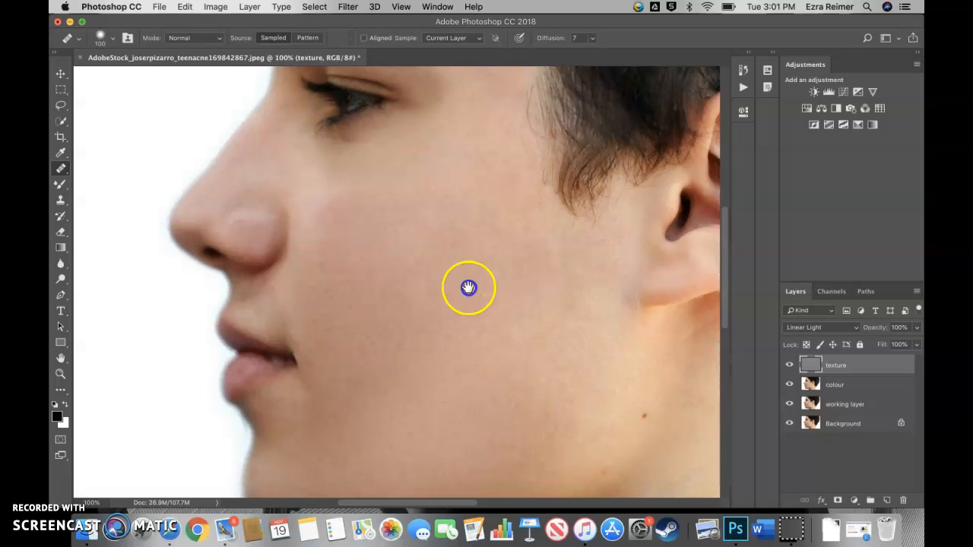
left_click(443, 281)
left_click(407, 331)
left_click(384, 340)
left_click(424, 284)
left_click(361, 244)
left_click(413, 194)
- Heal the small texture marks beside the nose and across the front of the cheek
left_click_drag(280, 150, 313, 165)
left_click_drag(373, 179, 388, 177)
left_click(320, 185)
left_click(363, 224)
left_click_drag(332, 193, 347, 200)
left_click(354, 194)
left_click(388, 203)
left_click(434, 263)
- Heal the texture spots along the jawline and lower cheek below the ear
left_click(527, 239)
left_click(532, 220)
left_click(620, 308)
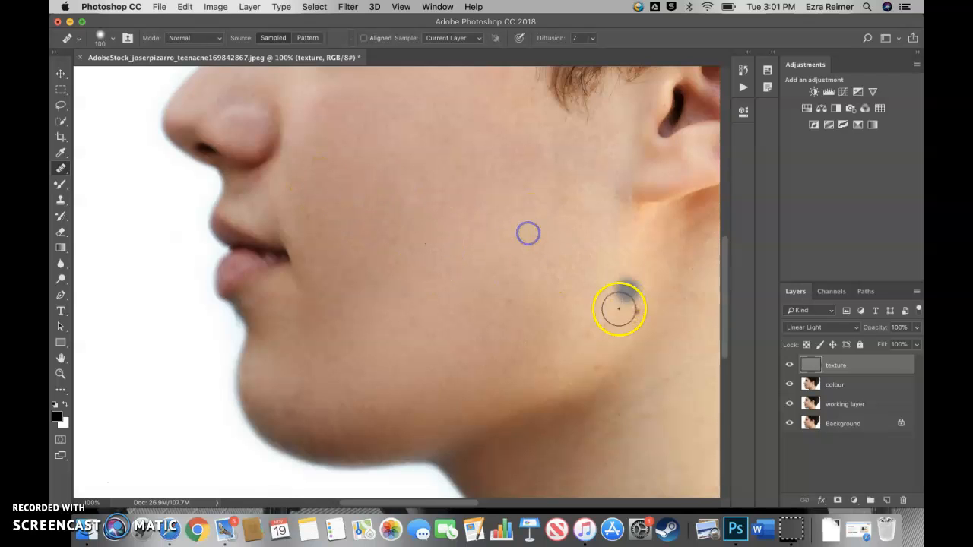
left_click(596, 352)
left_click(469, 392)
left_click(512, 363)
left_click(549, 326)
left_click(511, 298)
left_click(475, 274)
left_click(544, 301)
left_click(558, 287)
left_click(565, 278)
- Heal the texture flaws on the upper cheek, under the eye and on the nose, using freshly sampled skin
left_click_drag(475, 191, 496, 367)
left_click(402, 304)
left_click(424, 279)
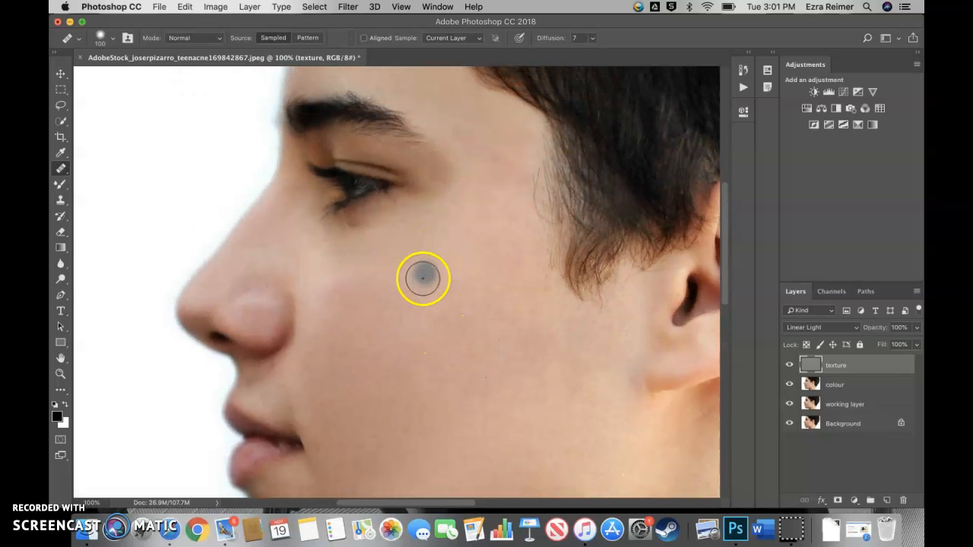
left_click(413, 267, "alt")
left_click(398, 228)
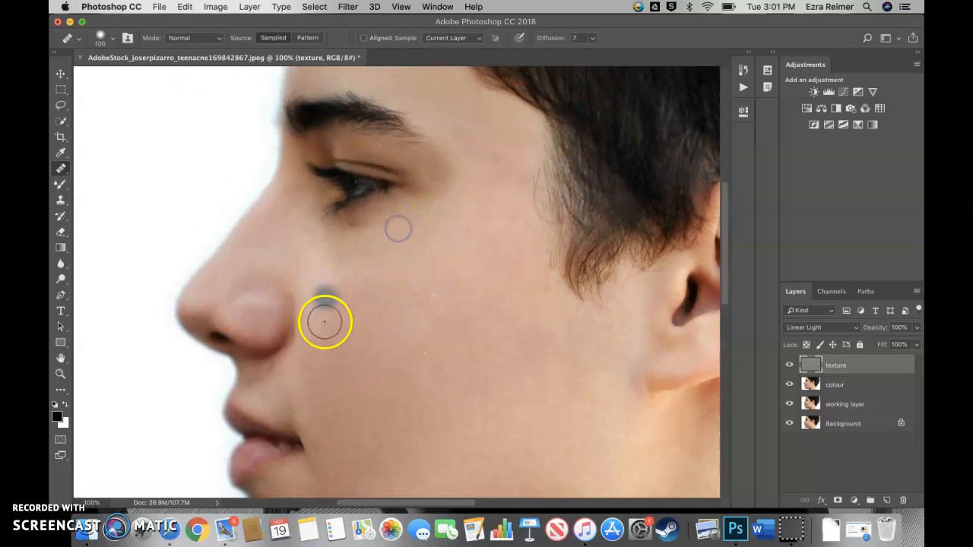
left_click(268, 315, "alt")
left_click(250, 317)
left_click(279, 267)
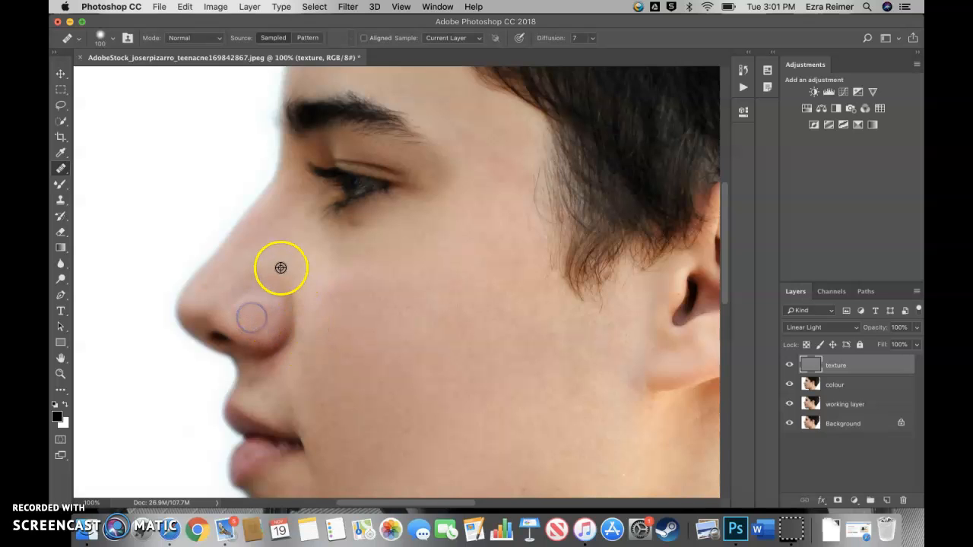
left_click(242, 270, "alt")
- Heal the remaining texture marks on the lower front cheek and around the mouth
left_click(390, 376)
mouse_move(323, 389)
left_mouse_down()
mouse_move(287, 386)
mouse_move(299, 391)
mouse_move(276, 371)
left_mouse_up()
left_click(296, 405)
left_click(269, 396)
mouse_move(396, 447)
left_mouse_down()
mouse_move(350, 439)
mouse_move(318, 459)
left_mouse_up()
left_click(438, 475)
left_click(483, 320)
- Blend the neck and back-cheek skin tones on the colour layer with a 500-pixel Mixer Brush
left_click(437, 209, "alt")
left_click(441, 282, "alt")
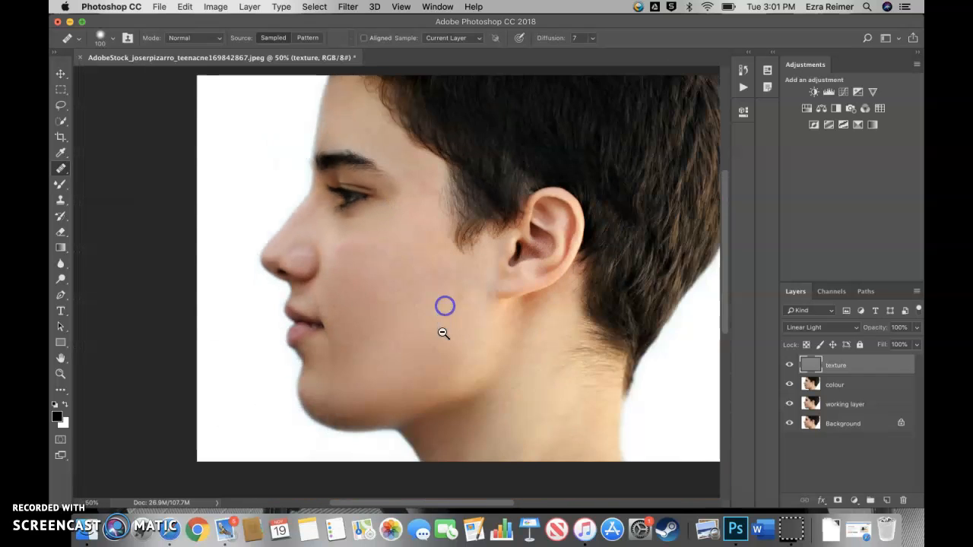
left_click(443, 333, "alt")
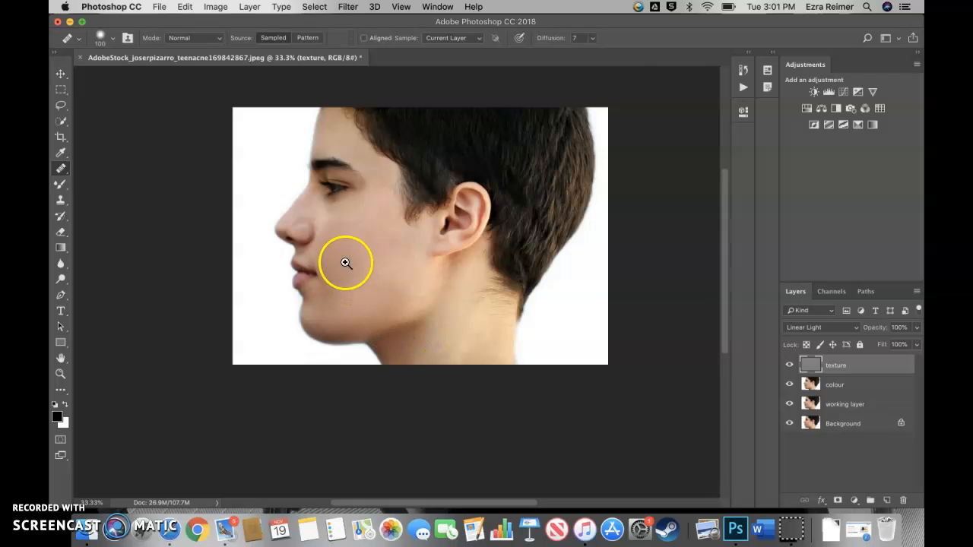
key("super+plus")
left_click(855, 387)
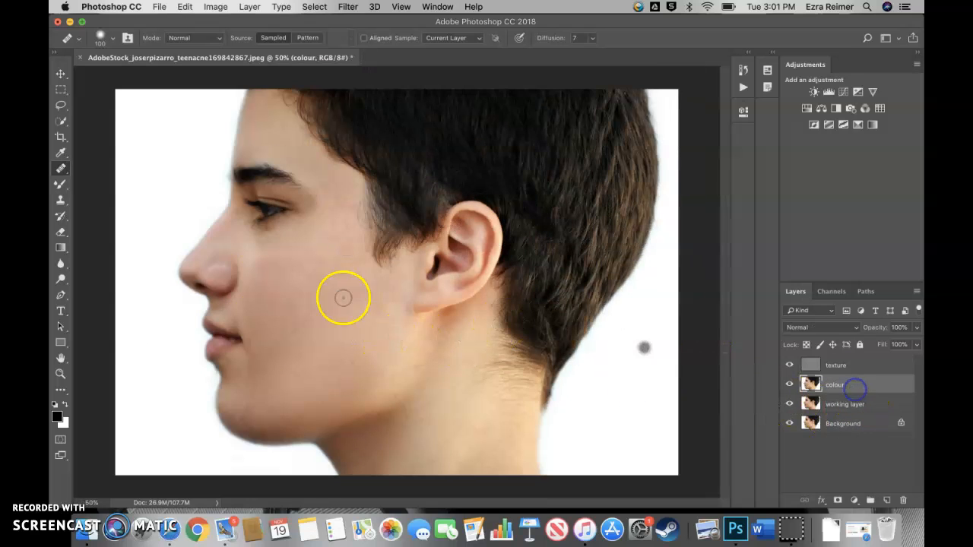
left_click(61, 184)
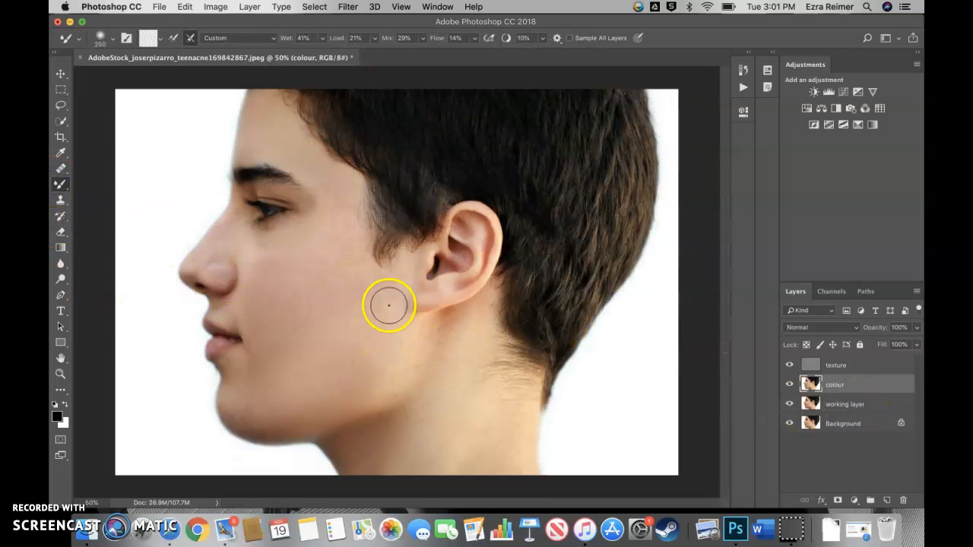
key("bracketright")
key("bracketright")
key("bracketright")
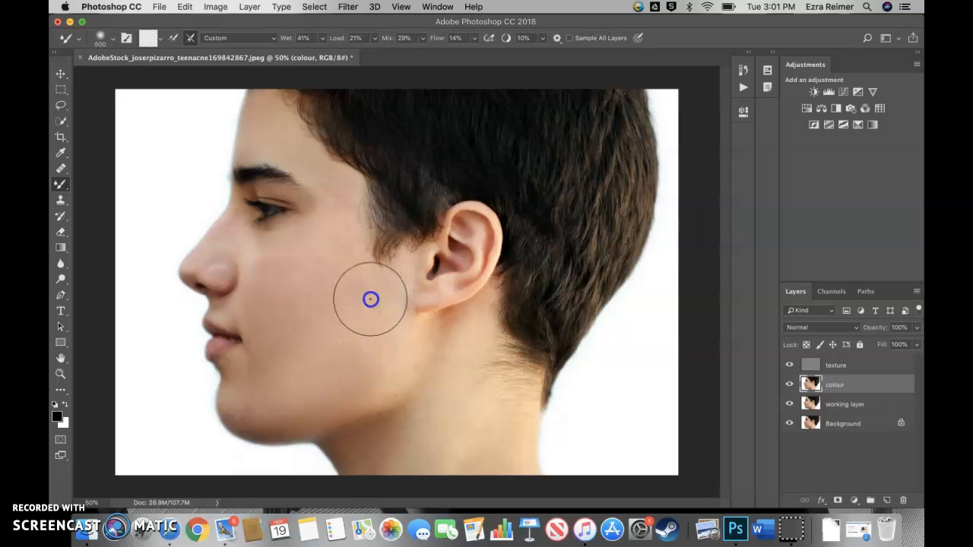
mouse_move(432, 410)
left_mouse_down()
mouse_move(422, 446)
mouse_move(406, 444)
mouse_move(413, 455)
mouse_move(453, 465)
mouse_move(481, 457)
mouse_move(471, 355)
mouse_move(478, 380)
left_mouse_up()
left_click(358, 302)
mouse_move(357, 302)
left_mouse_down()
mouse_move(397, 321)
mouse_move(380, 289)
left_mouse_up()
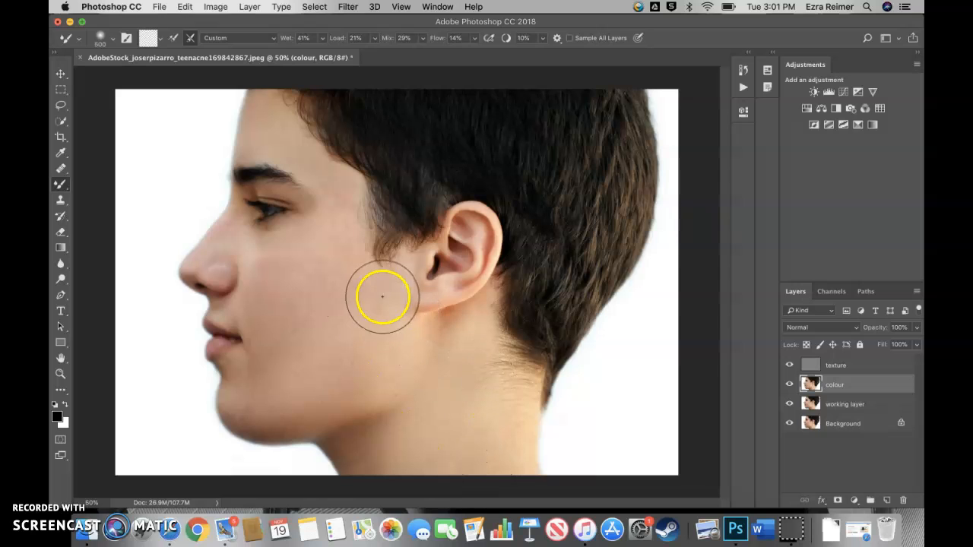
- Blend the skin tones at the temple and front of the cheek, reducing the Mixer Brush to 175 pixels
left_click_drag(336, 195, 336, 202)
left_click(284, 263)
mouse_move(282, 265)
left_mouse_down()
mouse_move(256, 250)
mouse_move(251, 274)
left_mouse_up()
left_click(336, 271, "alt")
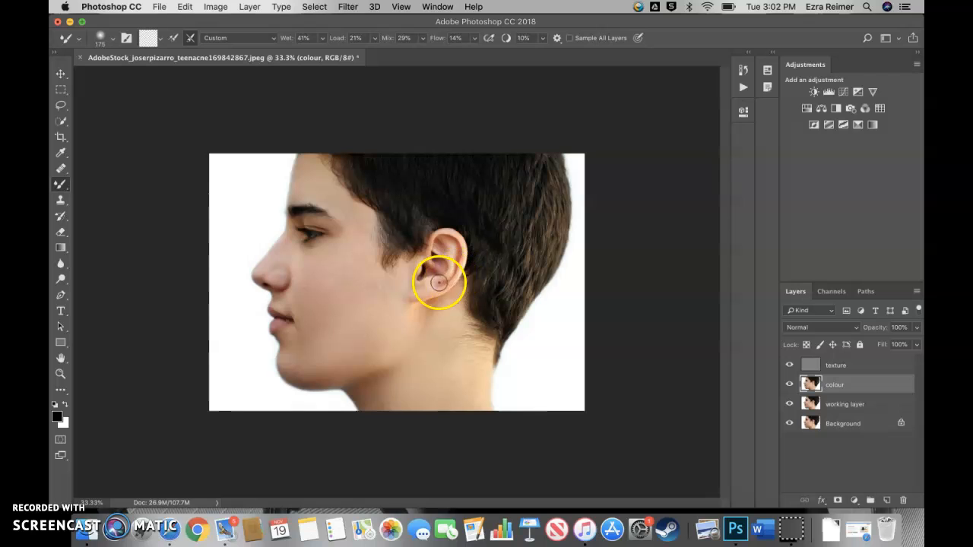
left_click(320, 272, "alt")
left_click(302, 287)
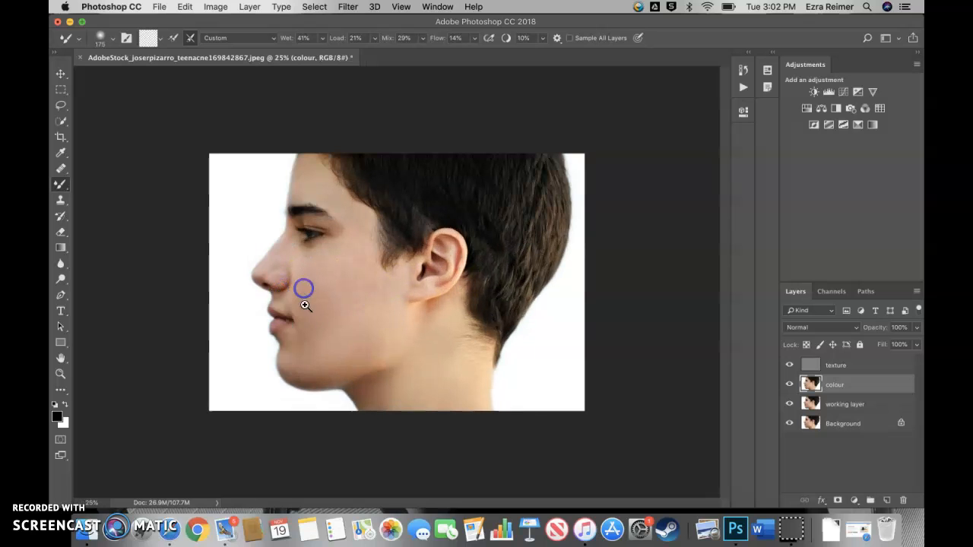
- Group the texture and colour layers together
left_click(843, 367)
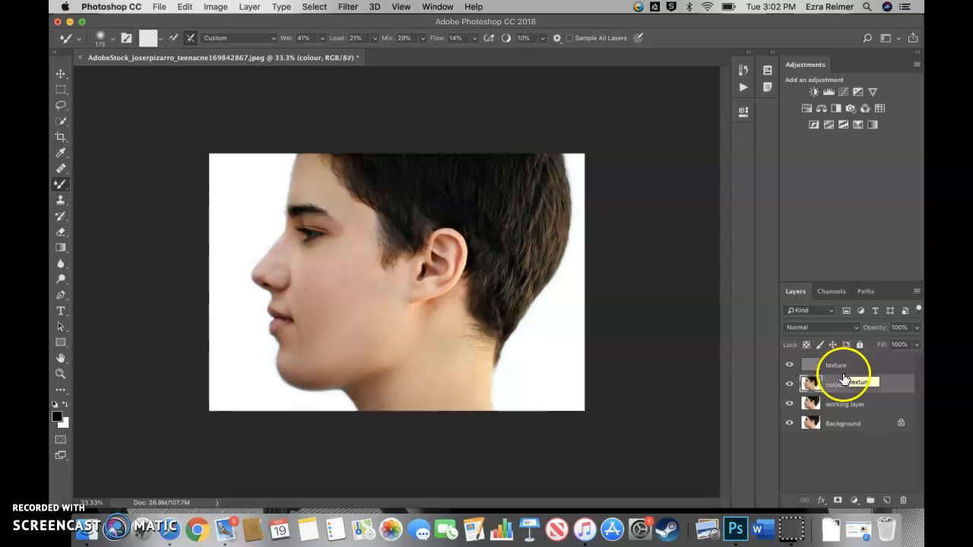
left_click(839, 386, "shift")
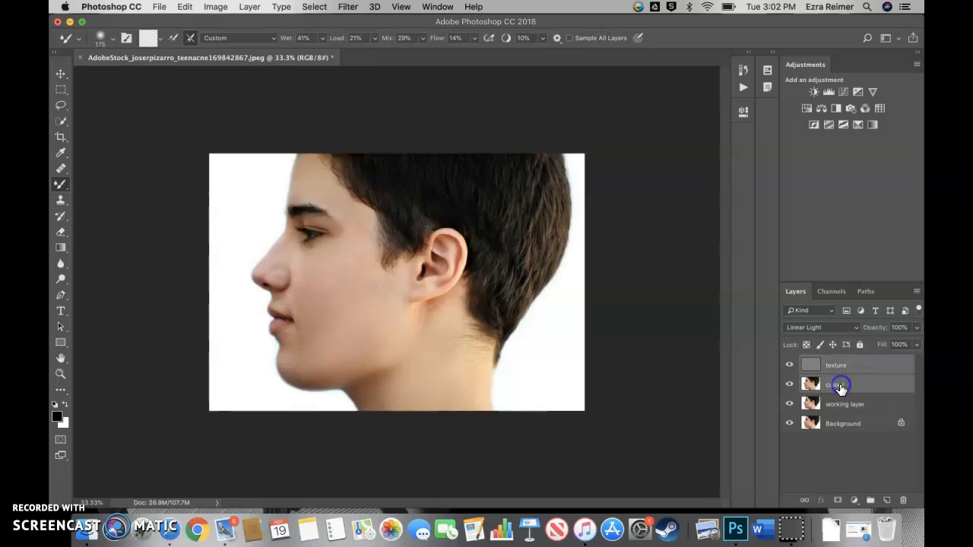
key("super+g")
left_click(834, 371)
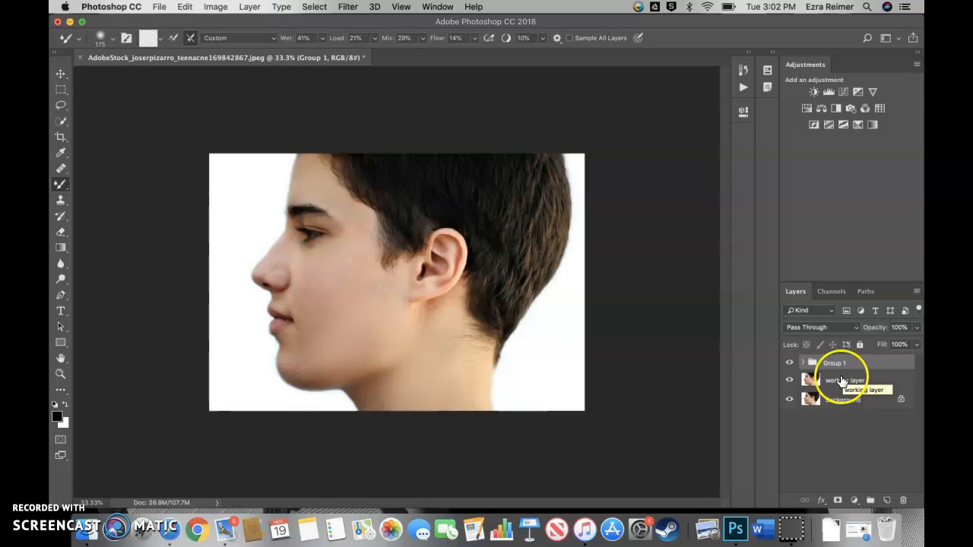
- Hide the working layer, leaving the layer group and Background visible
left_click(789, 381)
left_click(788, 382)
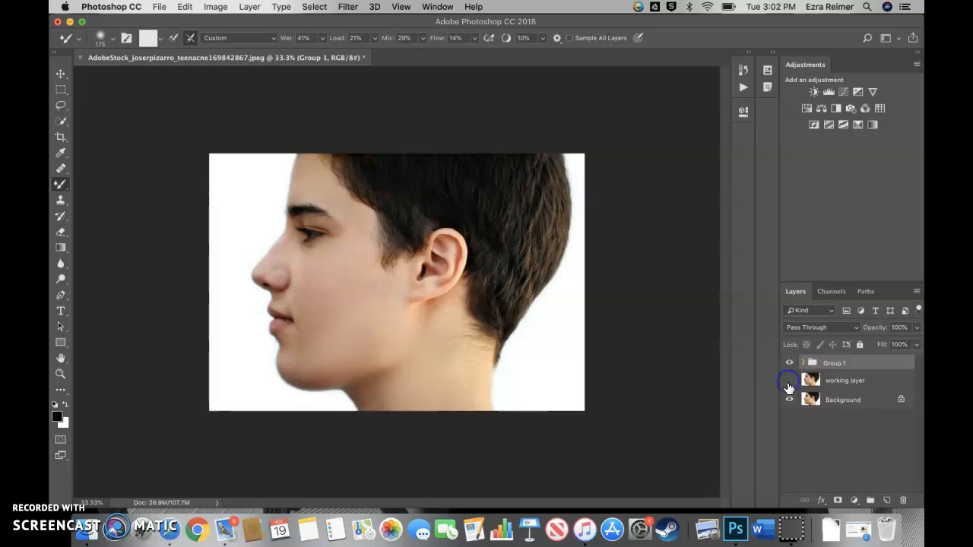
key("super+plus")
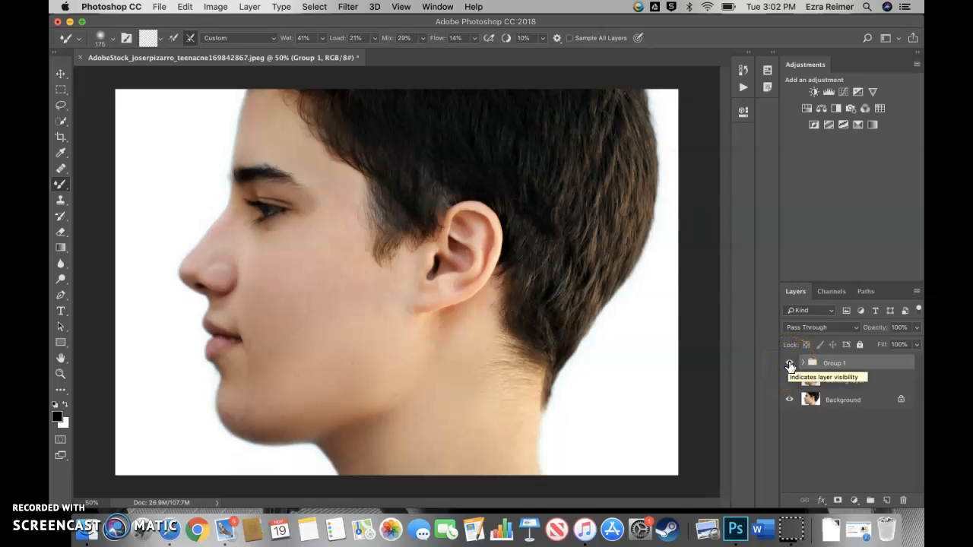
- Toggle the visibility of the texture and colour group to compare the portrait before and after retouching
left_click(789, 364)
left_click(789, 364)
left_click(788, 364)
left_click(789, 364)
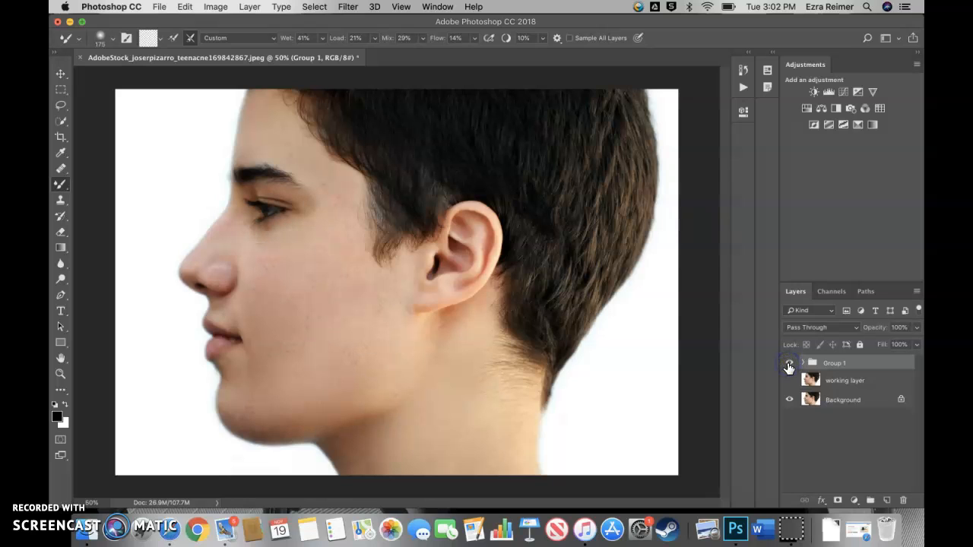